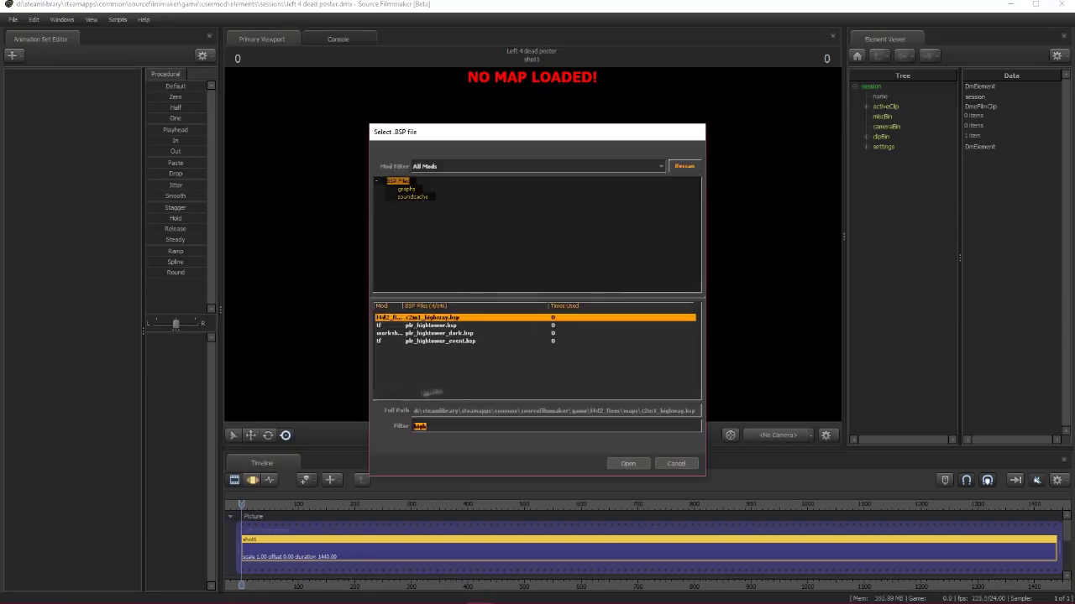
# Load the c2m1_highway map, look around it, and create camera1 from the current view.
pyautogui.doubleClick(443, 320)
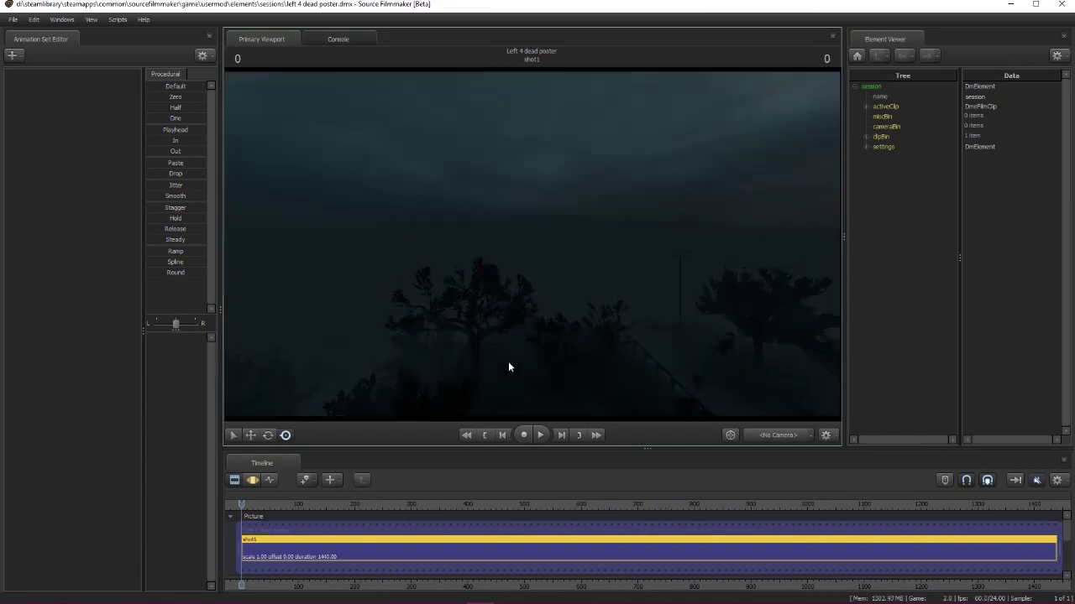
pyautogui.moveTo(508, 361); pyautogui.dragTo(538, 336)
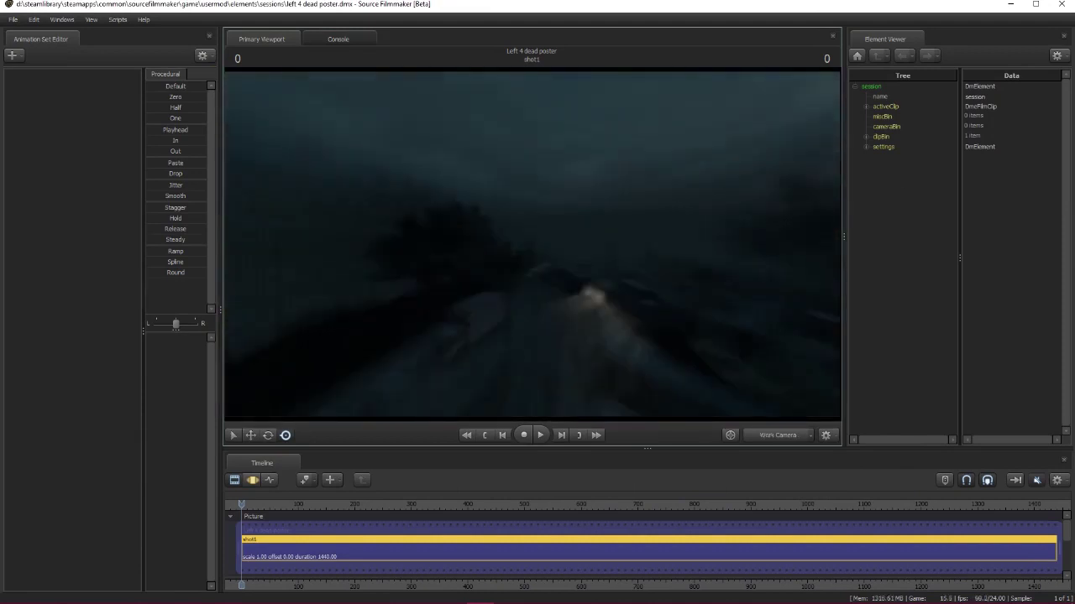
pyautogui.press('F4')
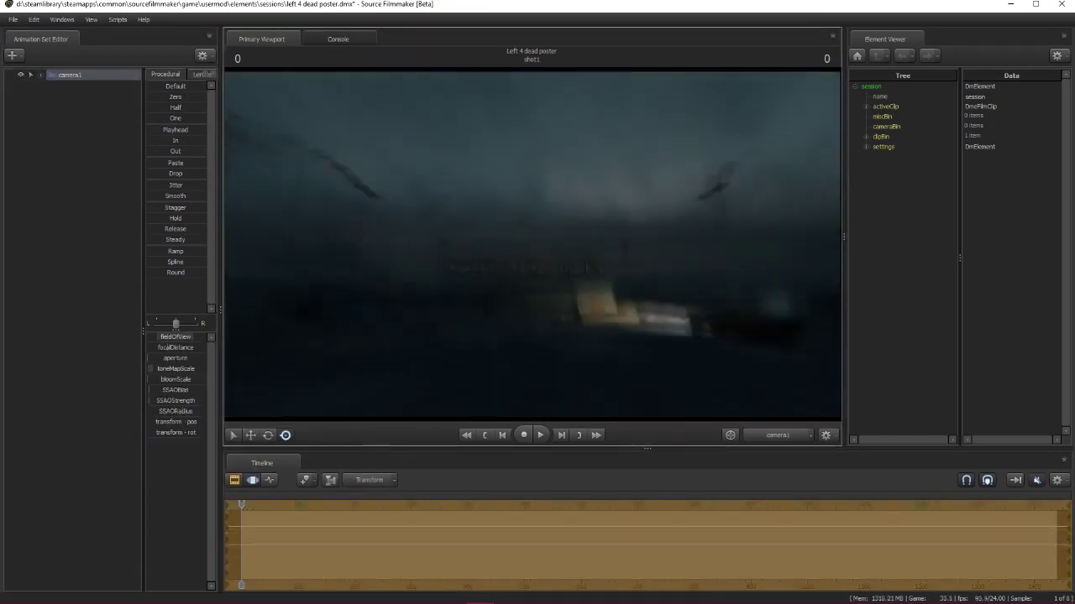
# Aim camera1 down the road at the car and add an overlay effect using overlay_thirds-16_9.vmt.
pyautogui.moveTo(533, 244); pyautogui.dragTo(554, 252)
pyautogui.press('F3')
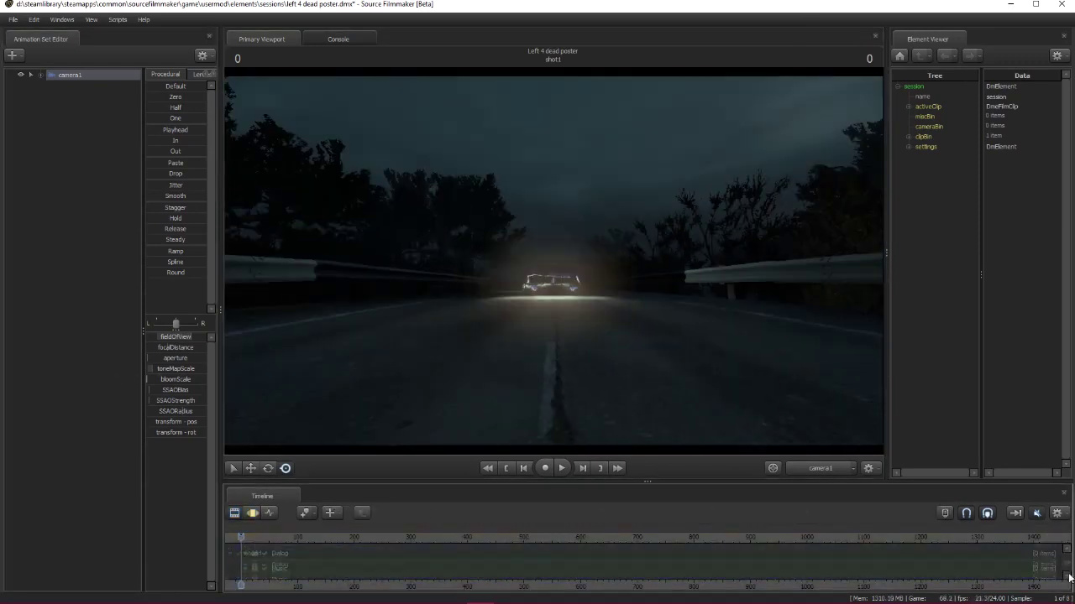
pyautogui.rightClick(295, 556)
pyautogui.click(335, 503)
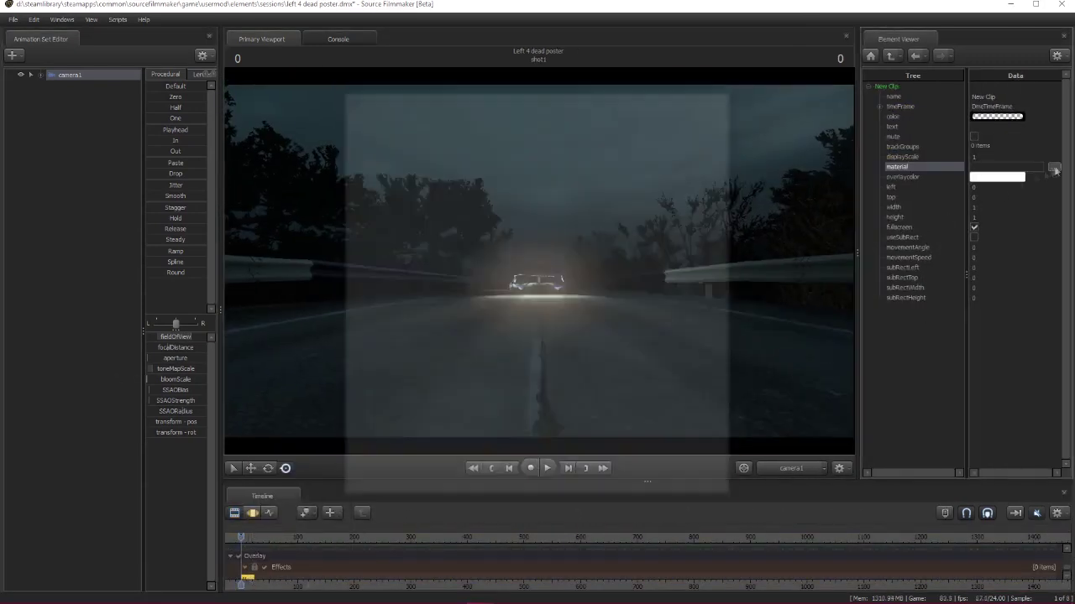
# Import a saved layout with a second viewport showing camera1 beside the work camera.
pyautogui.click(61, 18)
pyautogui.click(176, 349)
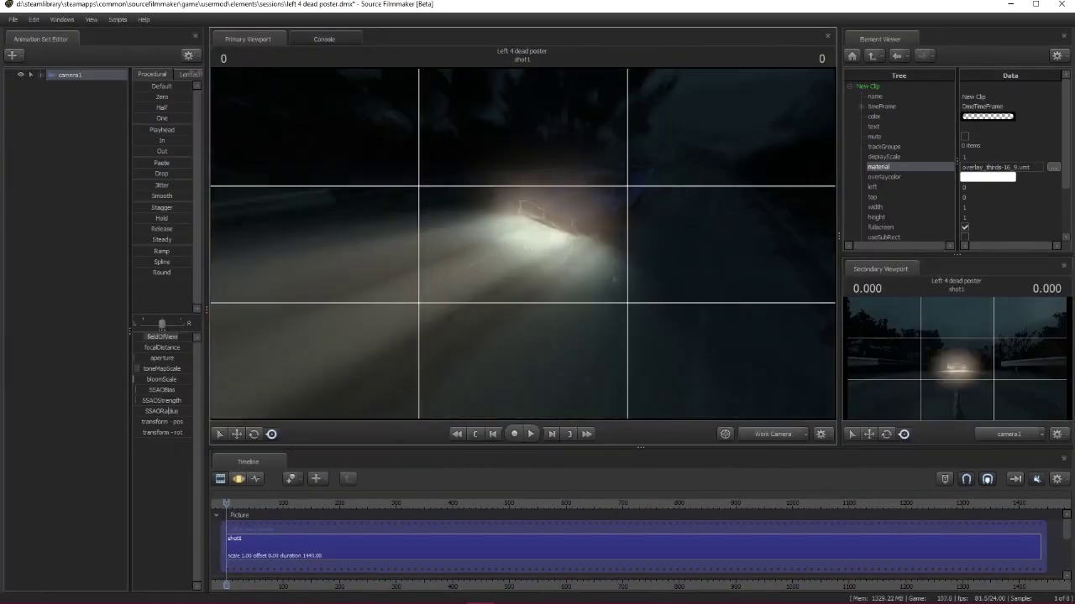
pyautogui.doubleClick(235, 547)
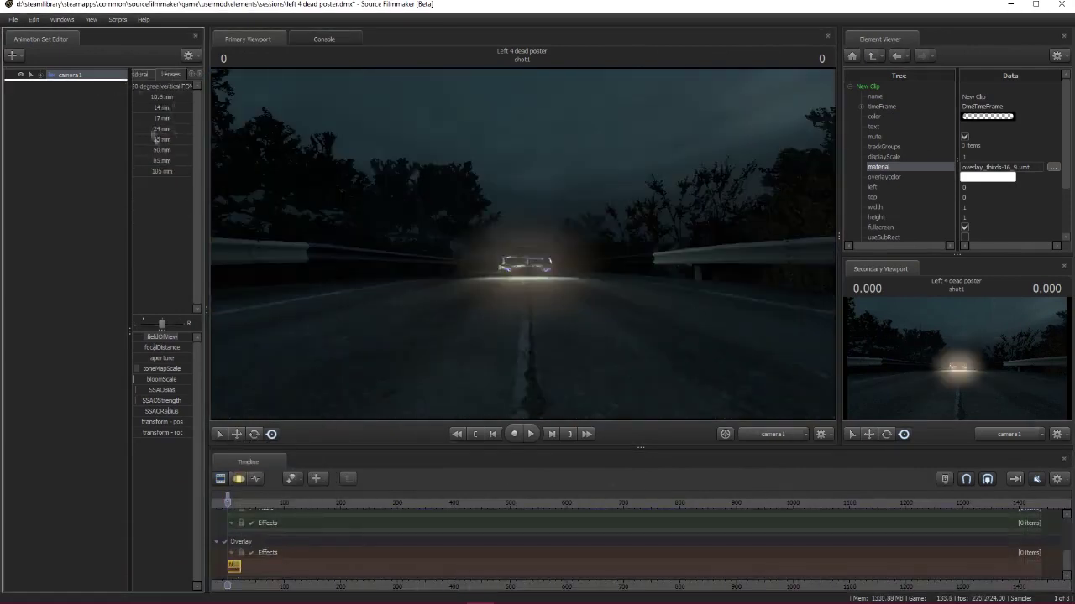
pyautogui.click(762, 434)
# Add the survivor_mechanic model, browsing All Mods and filtering by 'mech'.
pyautogui.click(11, 55)
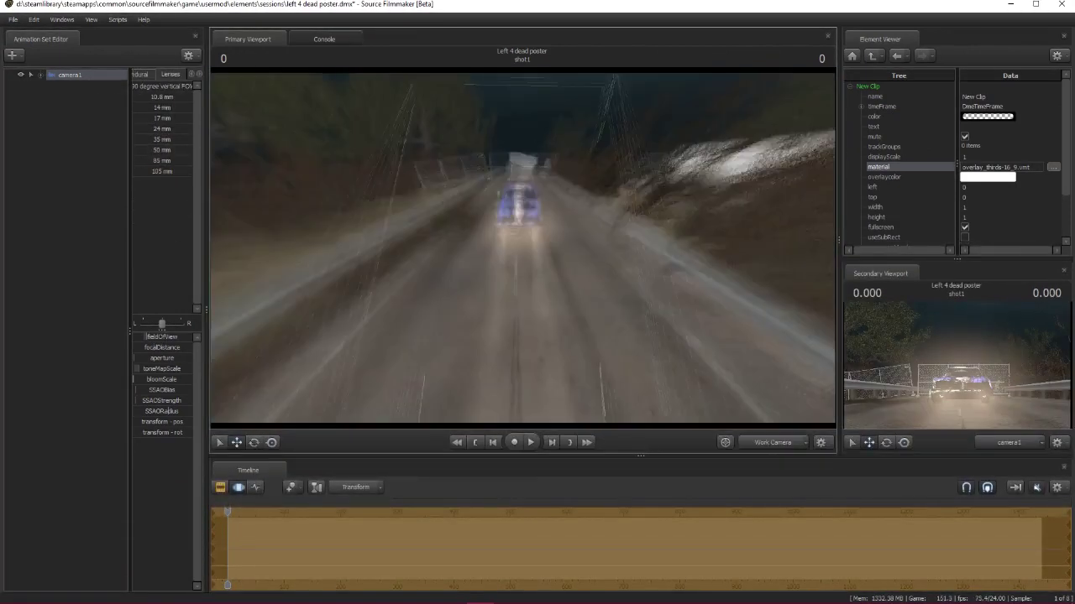
pyautogui.click(76, 66)
pyautogui.scroll(-3, 498, 351)
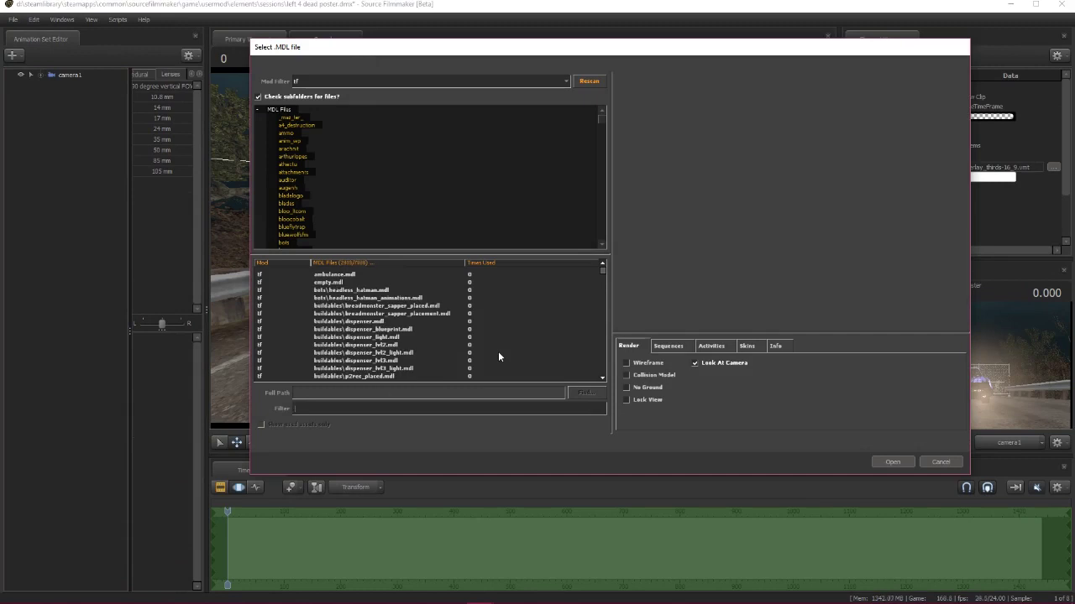
pyautogui.click(428, 80)
pyautogui.click(353, 101)
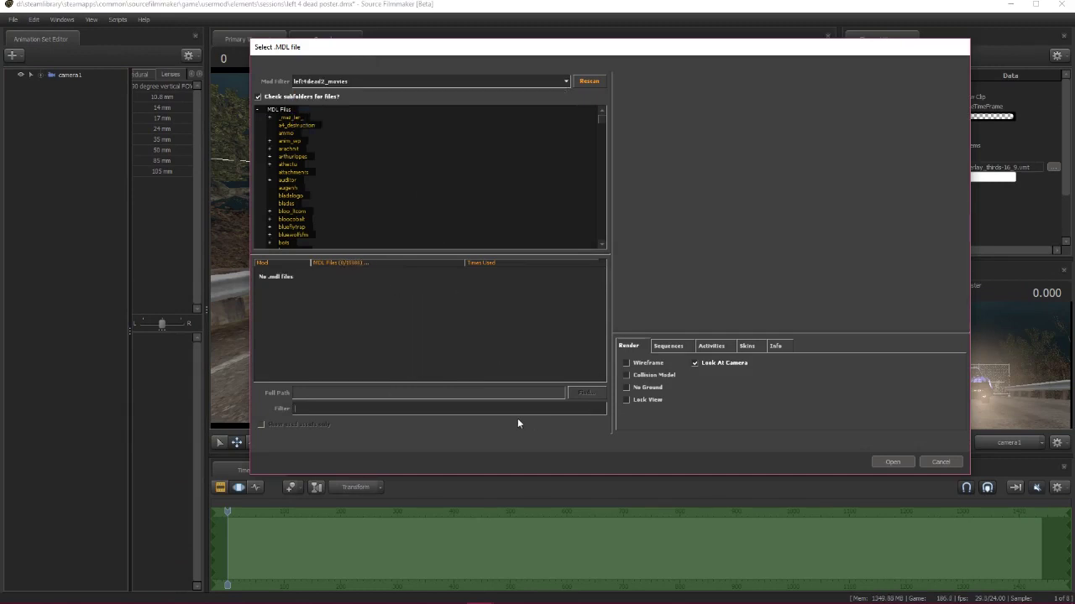
pyautogui.click(324, 120)
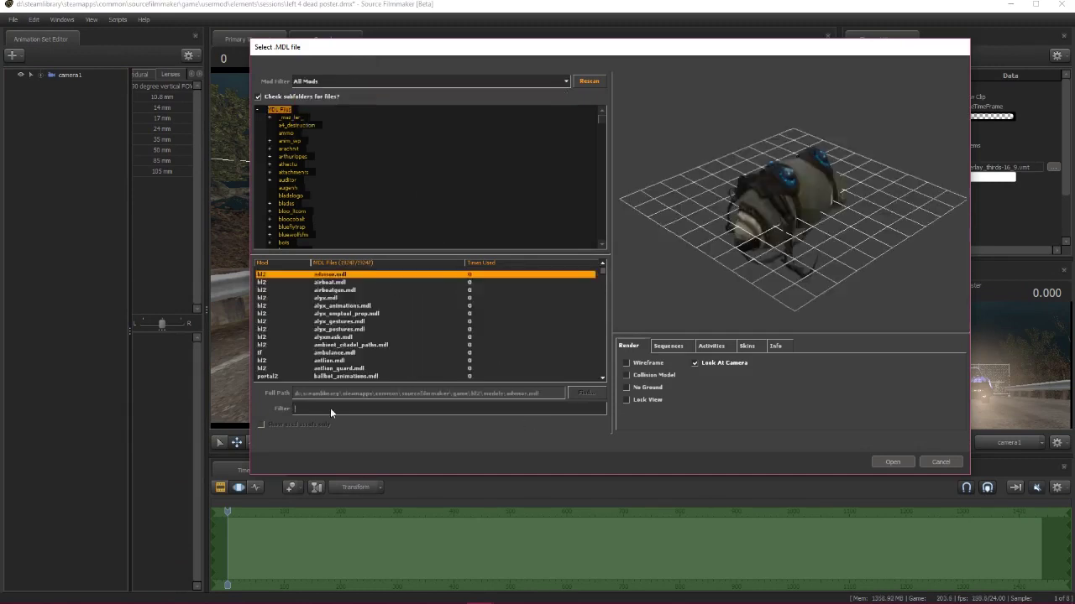
pyautogui.click(330, 408)
pyautogui.write('mech')
pyautogui.press('Return')
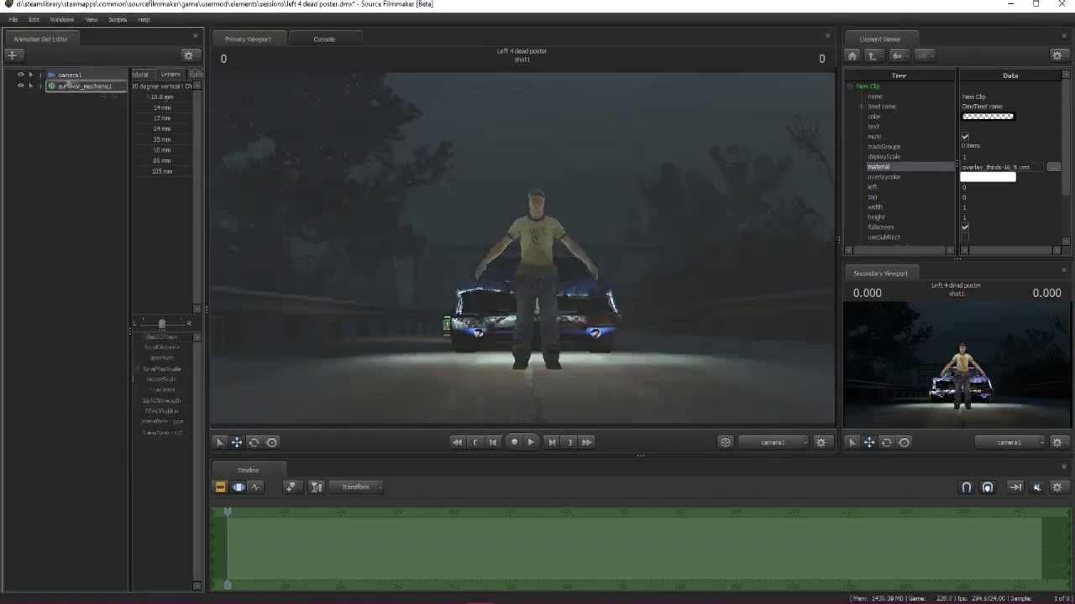
# Frame the mechanic in camera1, hide fog and turn on light drawing in the viewport.
pyautogui.click(69, 75)
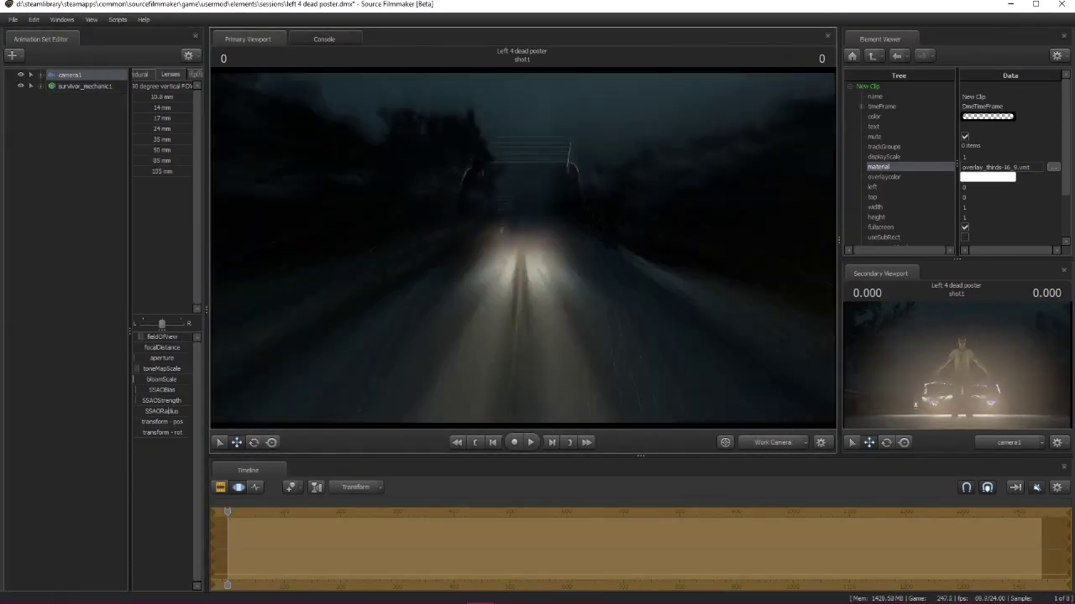
pyautogui.rightClick(391, 230)
pyautogui.click(691, 330)
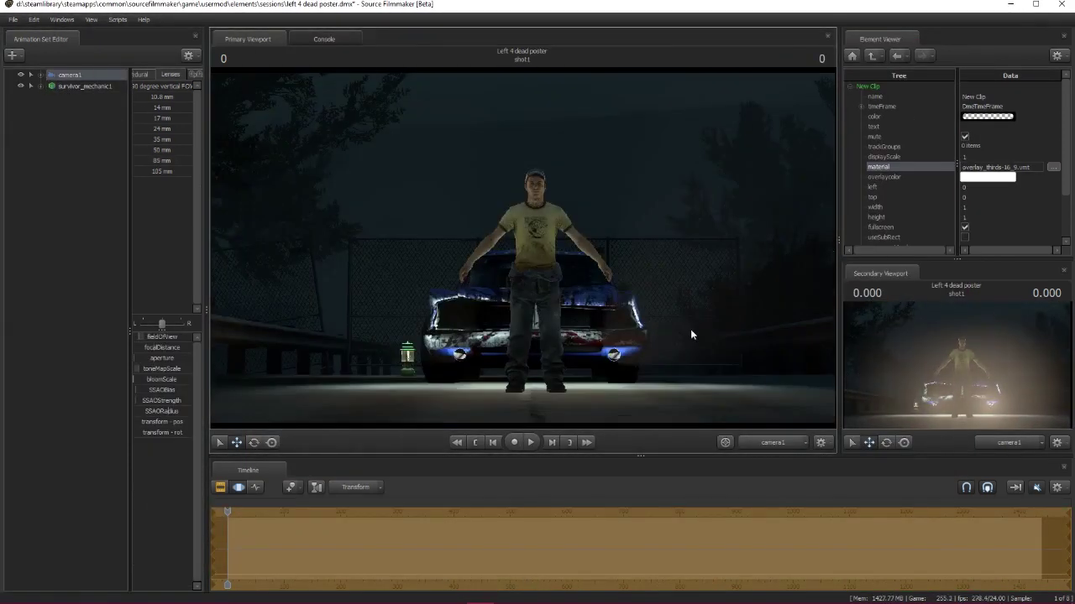
pyautogui.rightClick(522, 249)
pyautogui.click(619, 308)
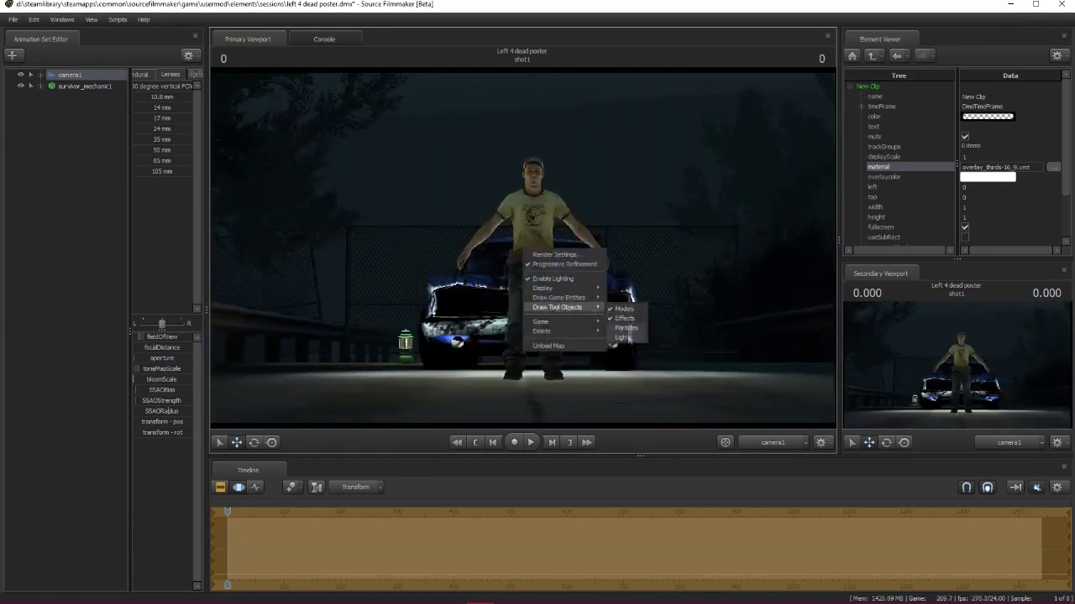
pyautogui.click(624, 338)
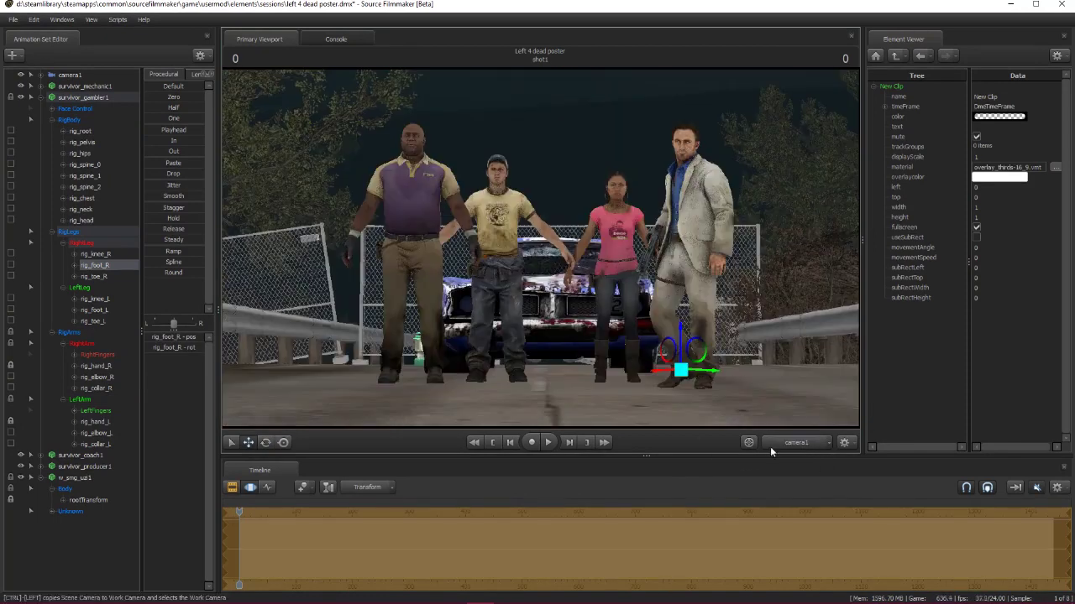
# Select the gambler's pelvis to reposition him in the line of survivors.
pyautogui.click(690, 245)
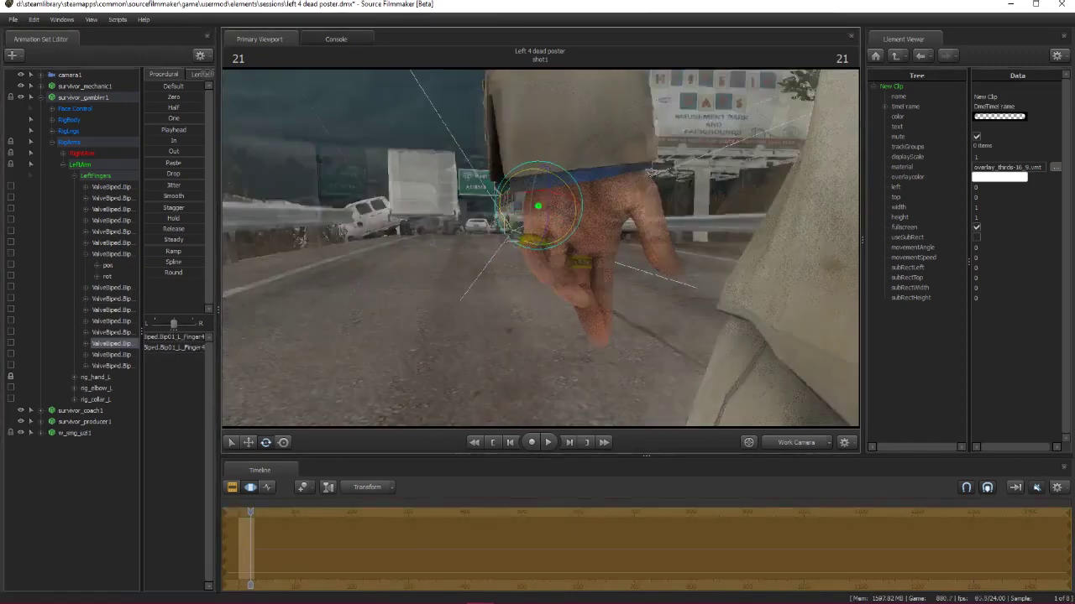
# Select a finger bone of the gambler's left hand to pose it.
pyautogui.click(91, 255)
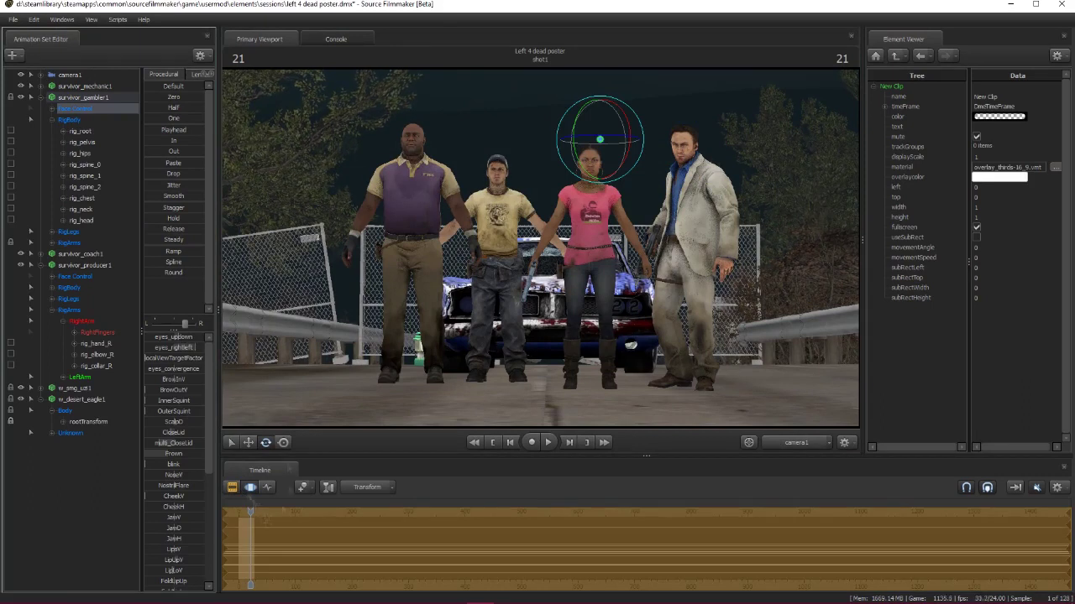
# Switch the timeline from motion curves to the shot clip view.
pyautogui.click(232, 487)
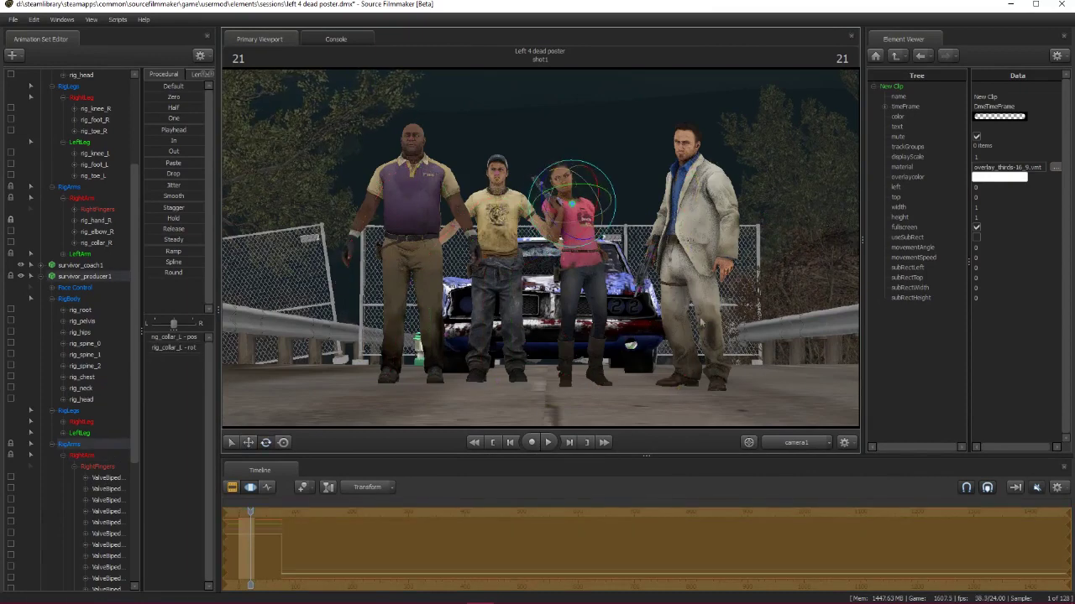
# Frame the producer's hand, curl her finger bones around the grip, then return to camera1's wide shot.
pyautogui.press('f')
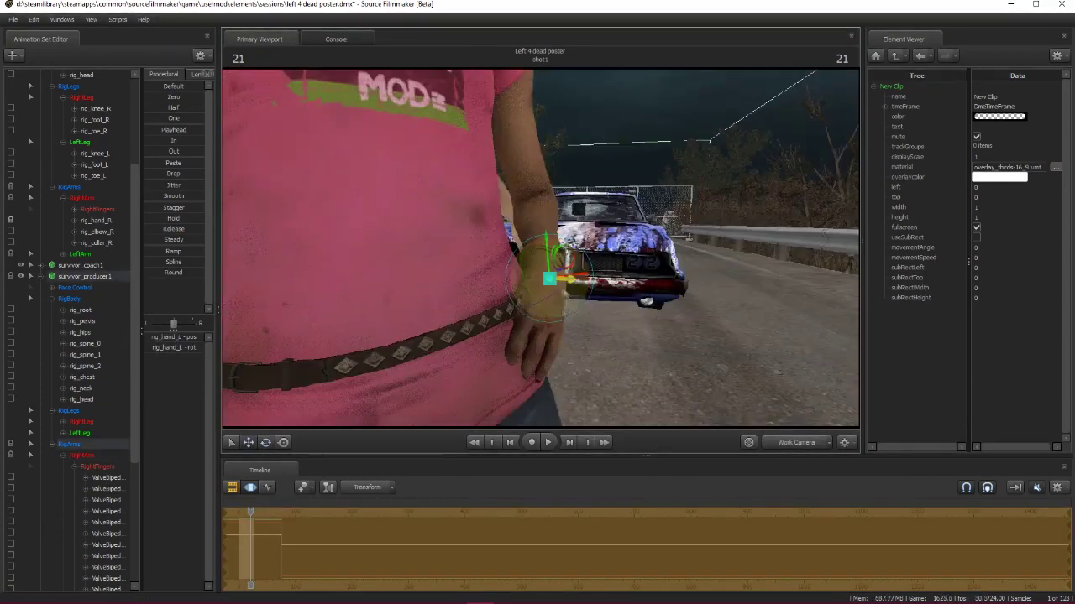
pyautogui.click(108, 455)
pyautogui.click(106, 478)
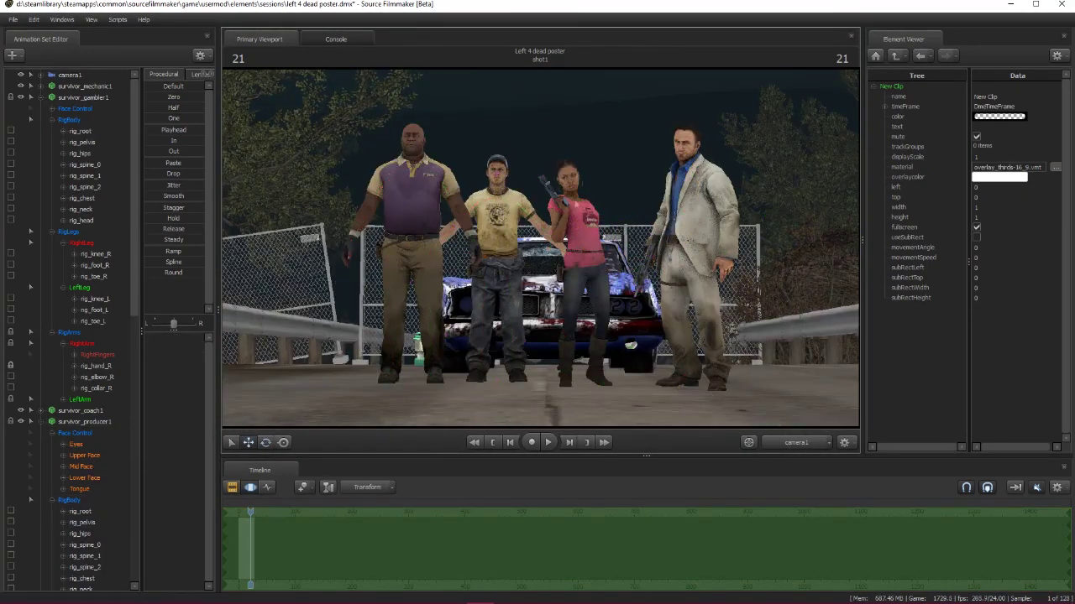
pyautogui.click(595, 388)
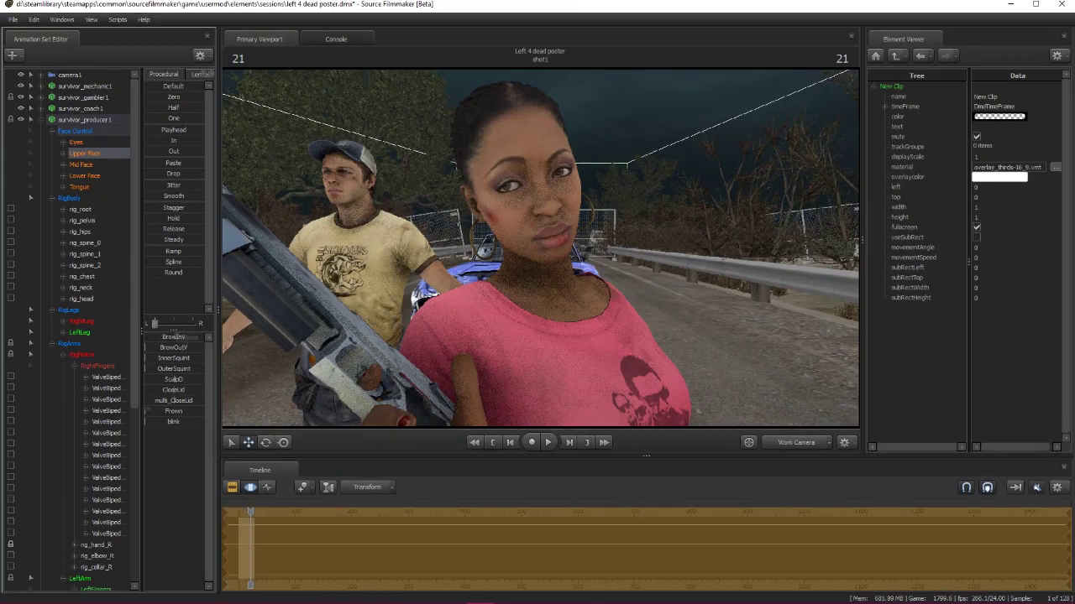
pyautogui.click(778, 443)
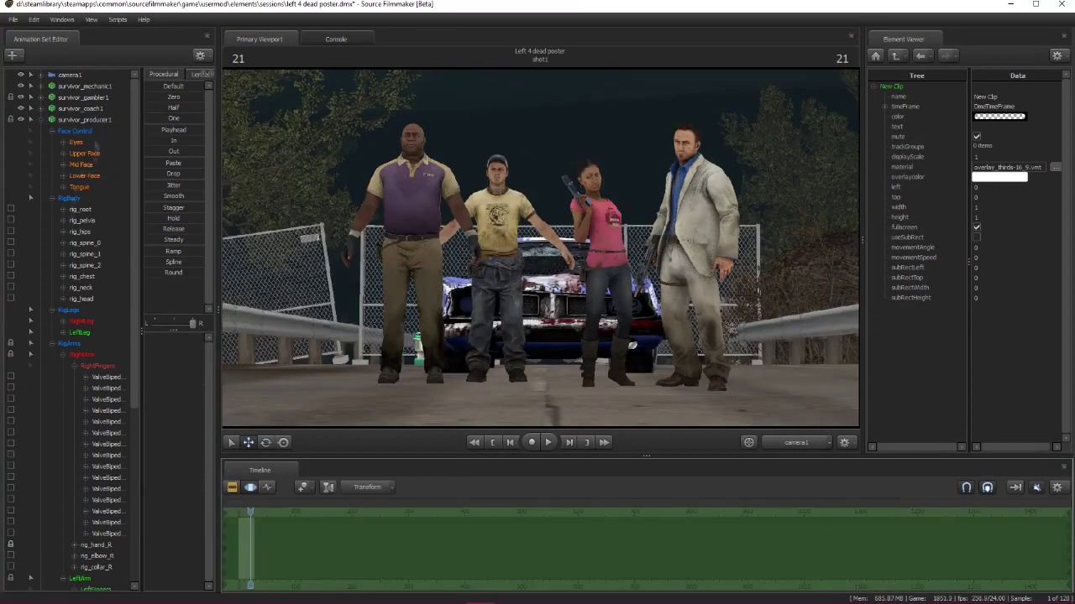
pyautogui.click(234, 488)
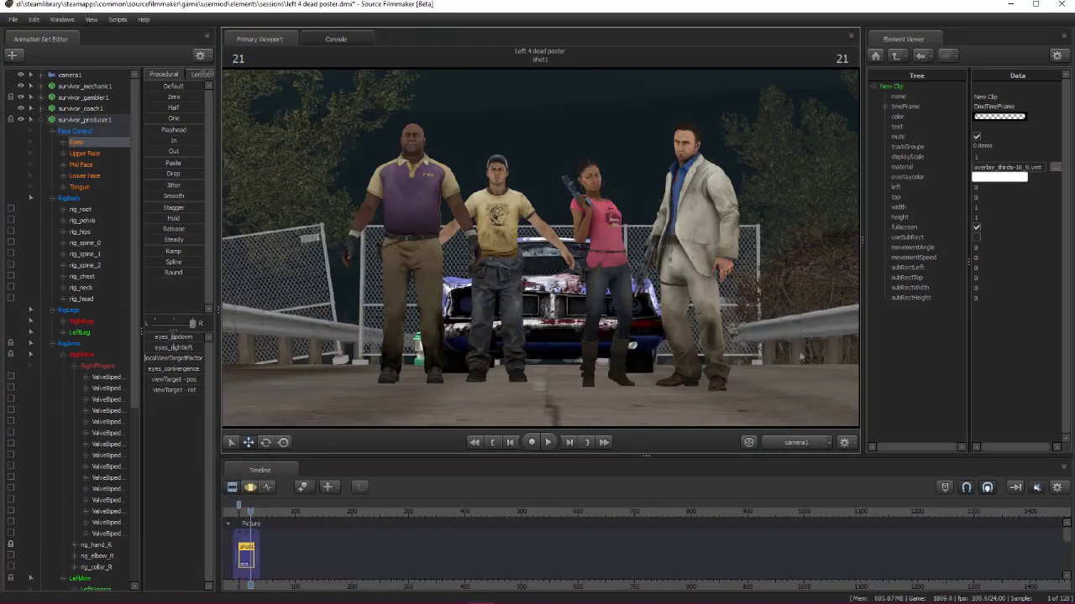
# Clear the producer's neck and foot selections and select the w_rifle_ak471 rootTransform.
pyautogui.click(627, 300)
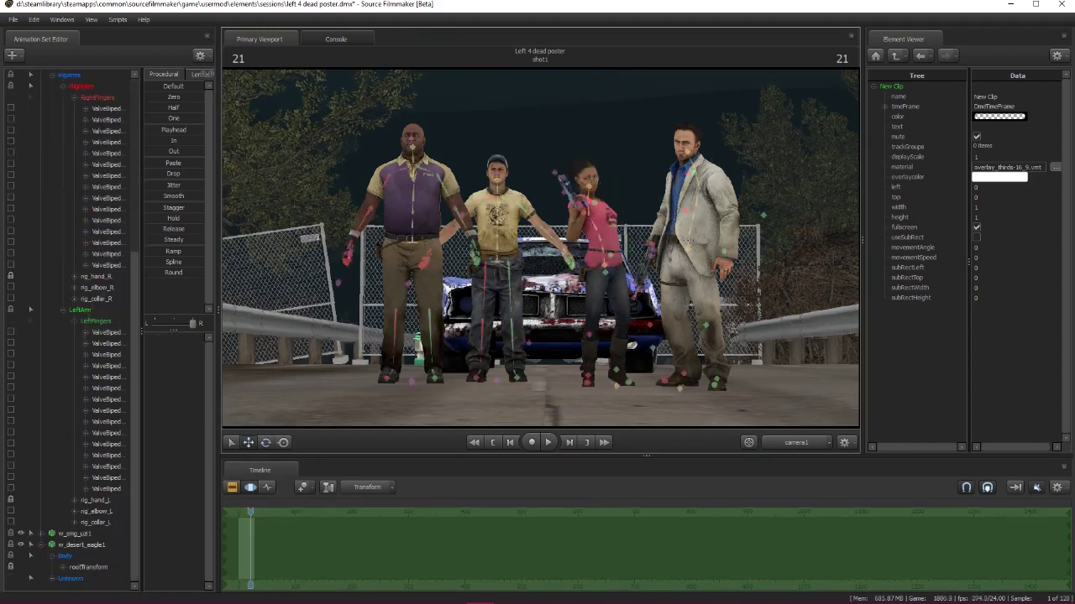
pyautogui.click(632, 346)
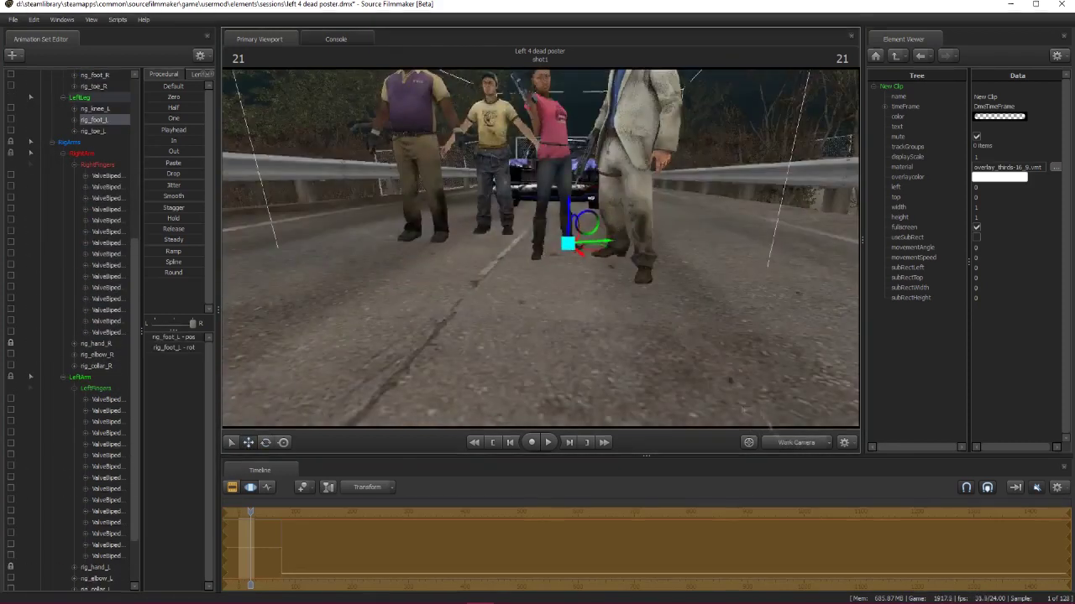
pyautogui.click(831, 364)
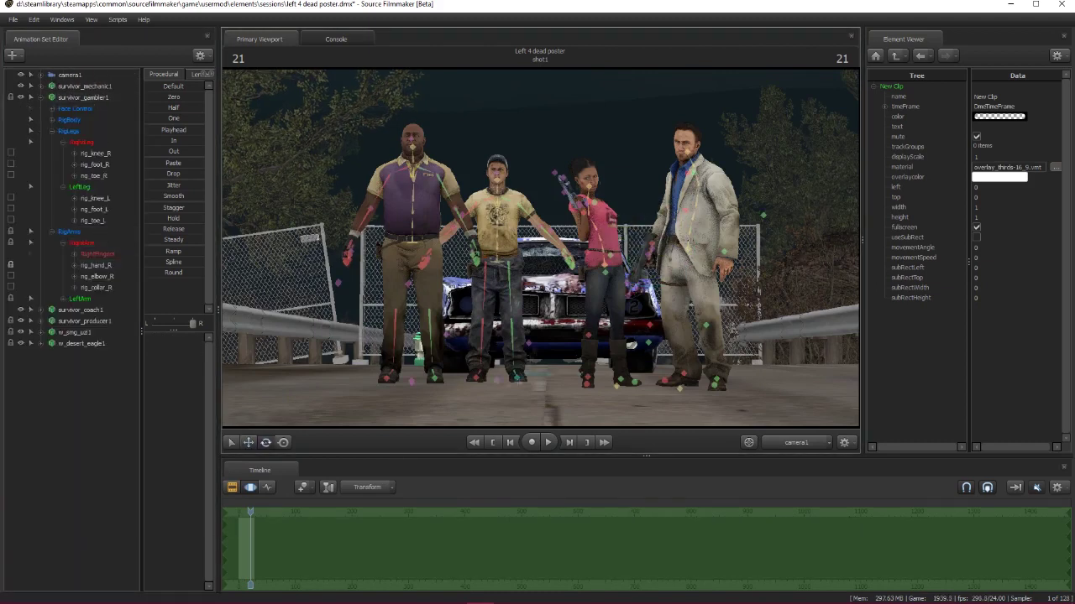
pyautogui.click(509, 385)
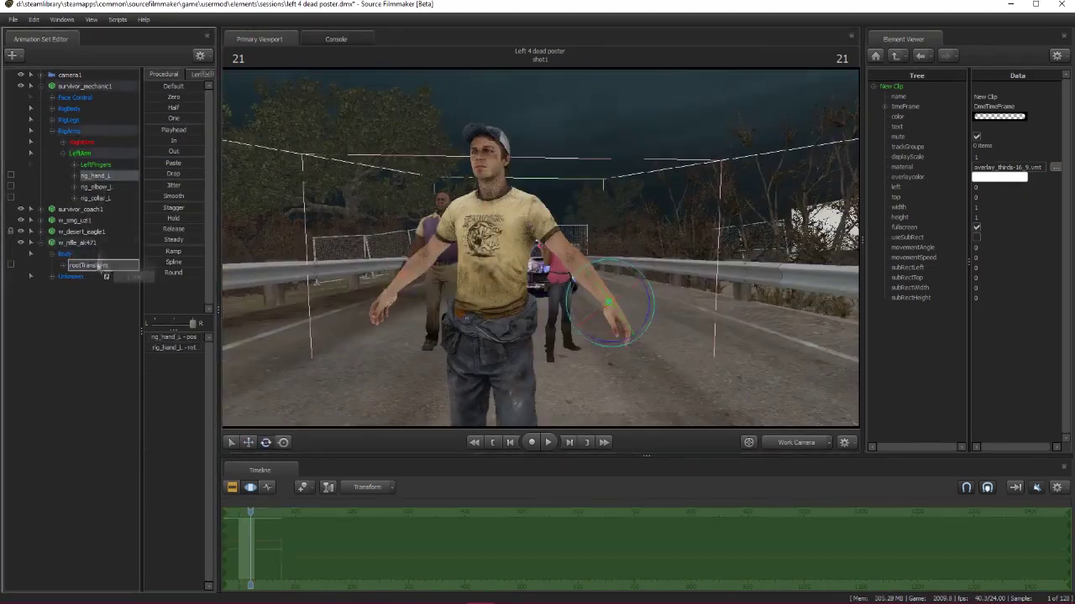
pyautogui.click(100, 265)
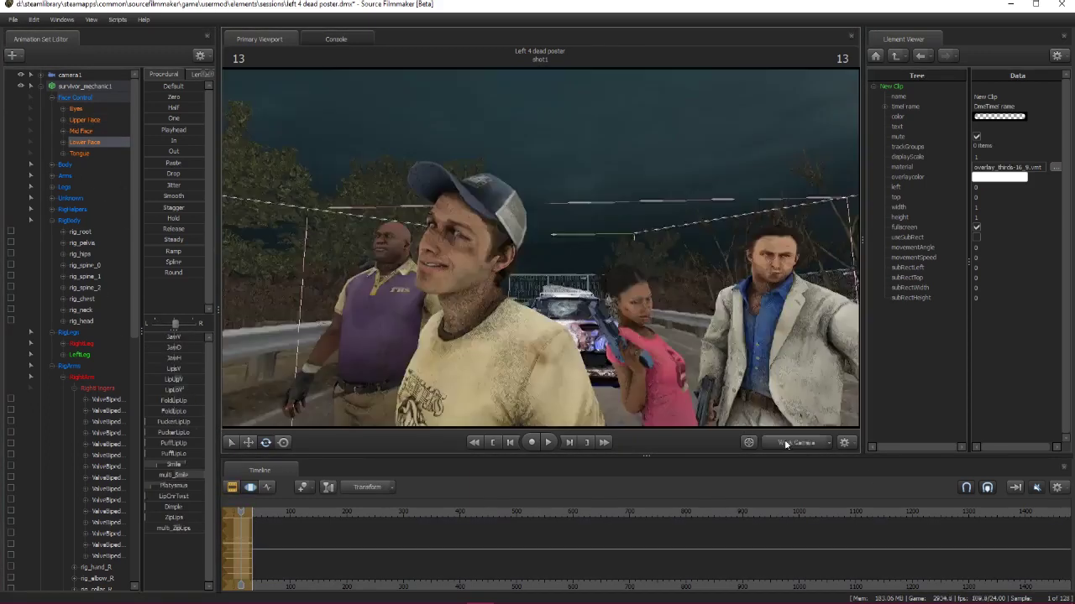
# Switch the timeline to clip view and look through camera1 again.
pyautogui.press('F2')
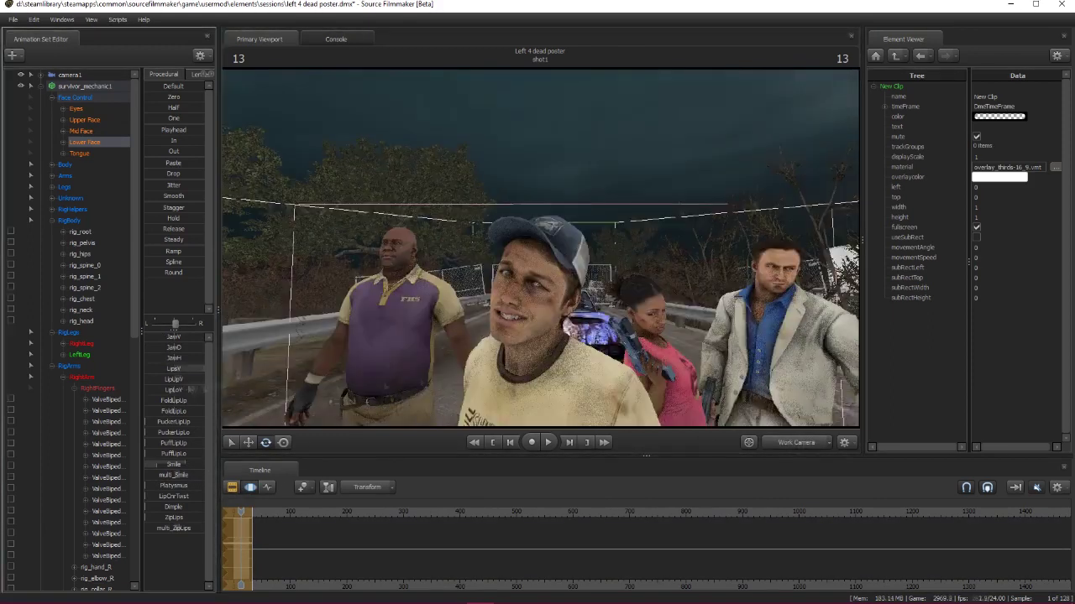
pyautogui.press('F2')
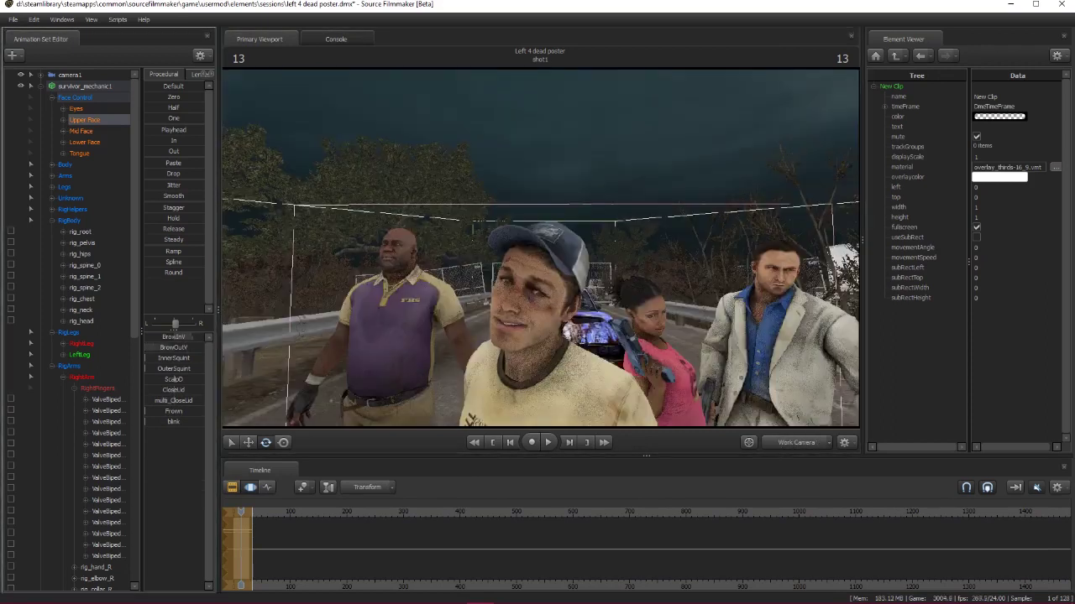
pyautogui.click(796, 442)
pyautogui.click(771, 436)
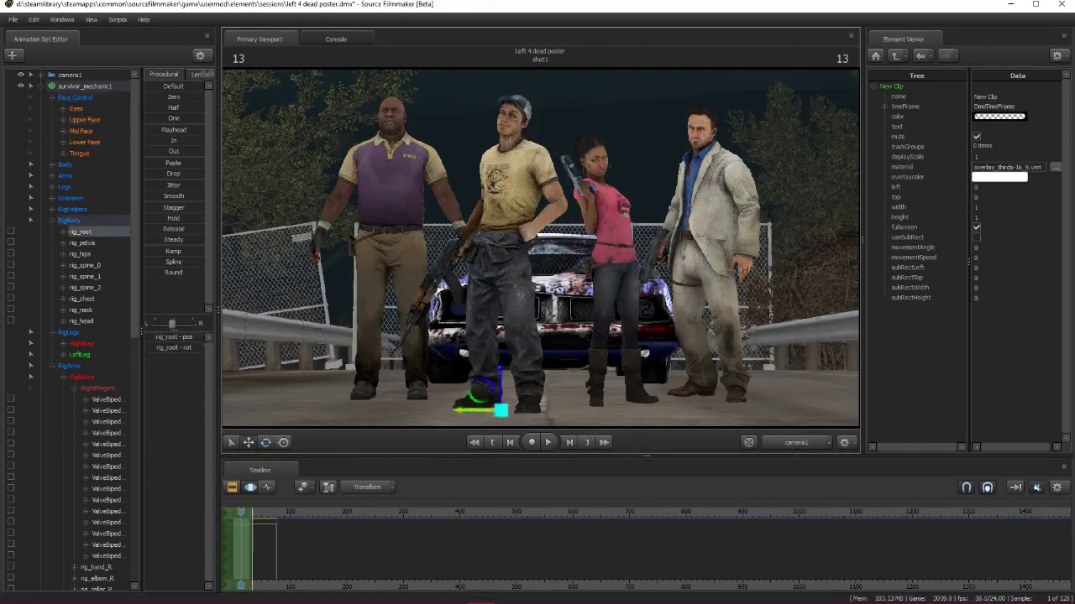
# Select Ellis's rig_neck, rig_foot_L, upper face controls and rig_root to refine his placement.
pyautogui.click(515, 166)
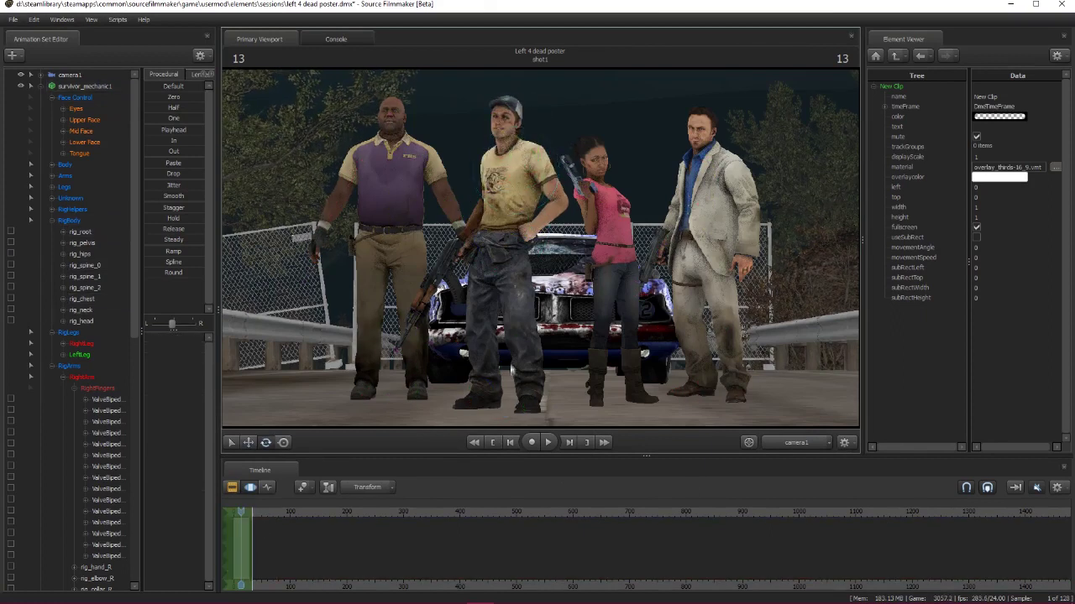
pyautogui.click(529, 400)
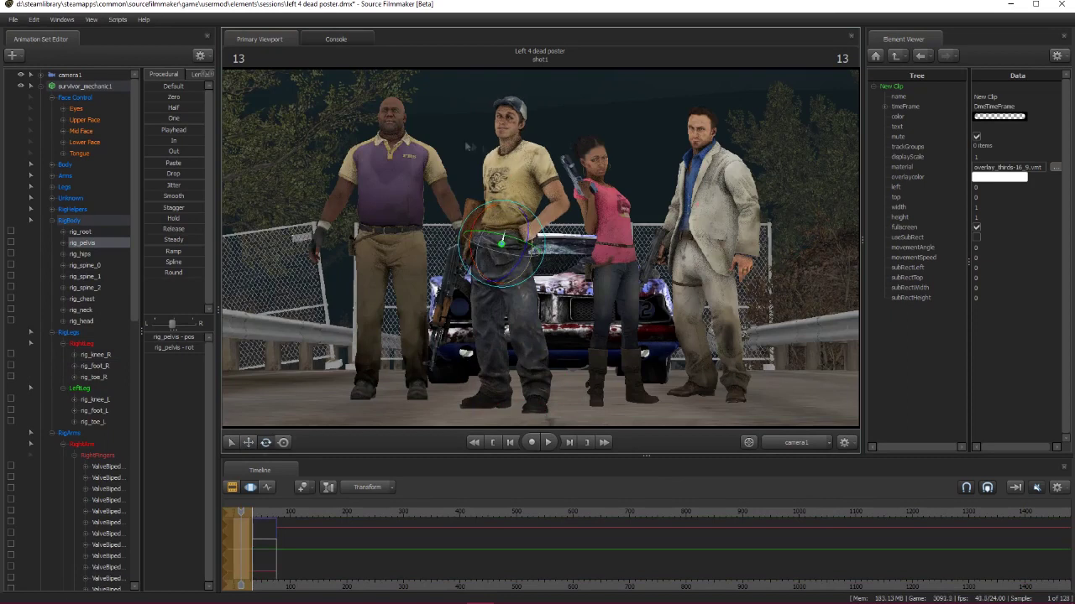
pyautogui.click(84, 119)
pyautogui.click(231, 487)
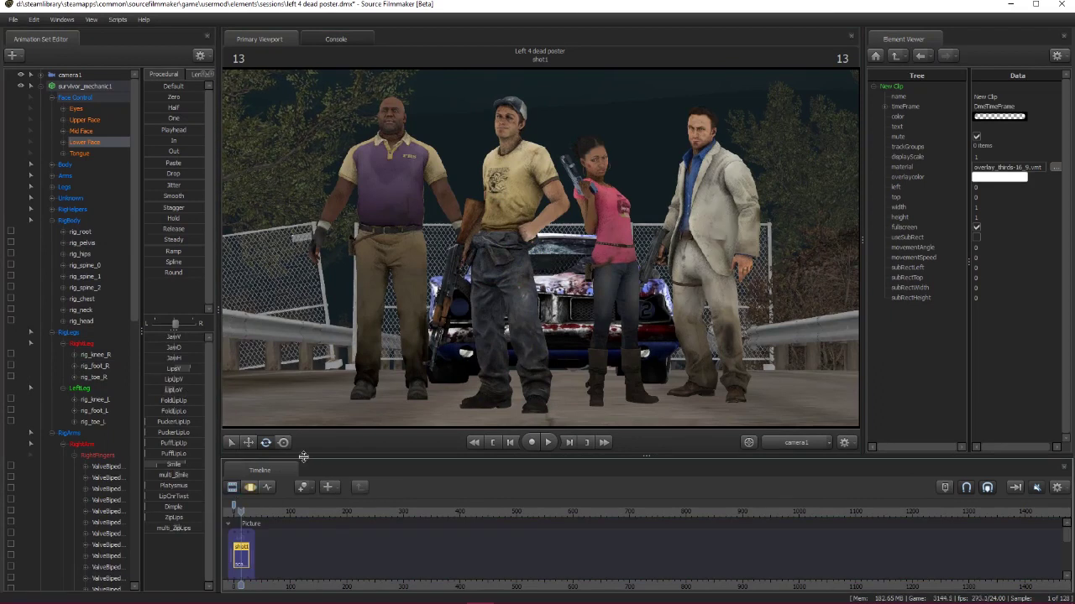
pyautogui.click(250, 487)
pyautogui.click(471, 414)
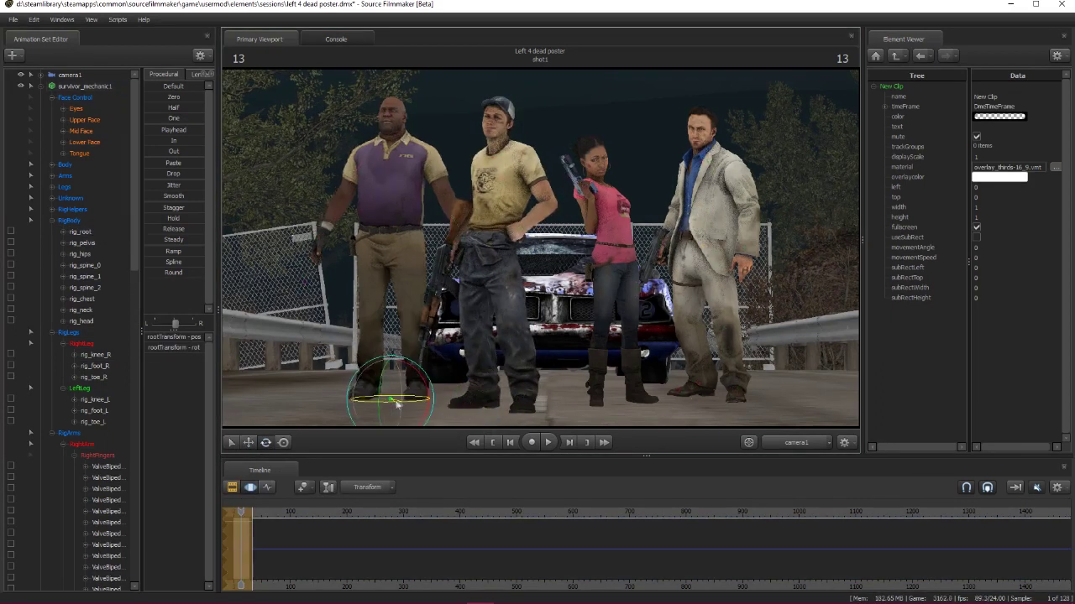
# Shift Coach's stance by moving his rig_root with the move gizmo.
pyautogui.press('w')
pyautogui.moveTo(397, 405); pyautogui.dragTo(541, 252)
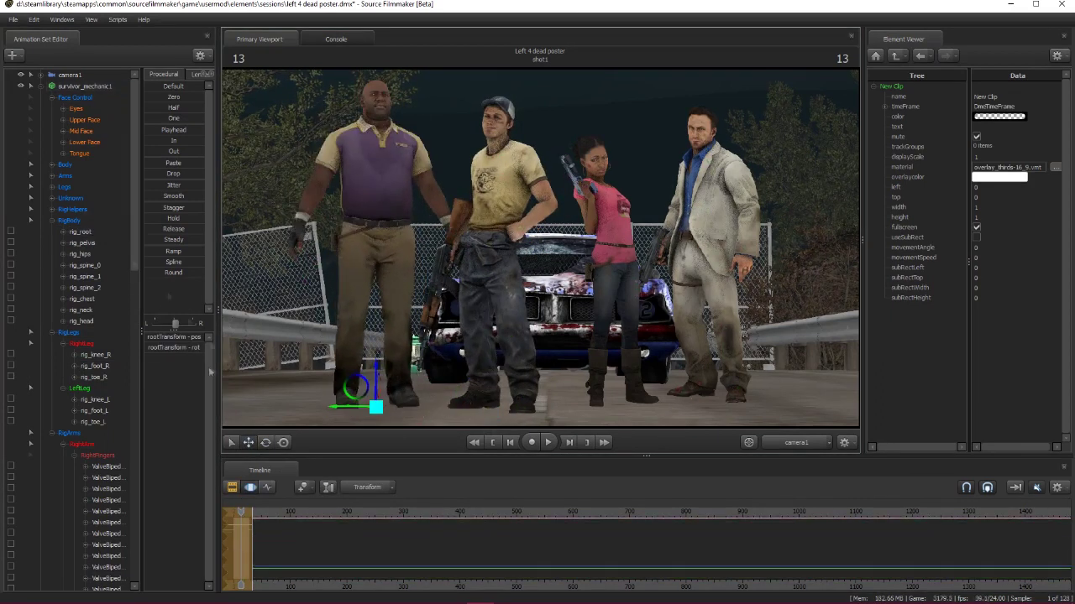
pyautogui.click(653, 404)
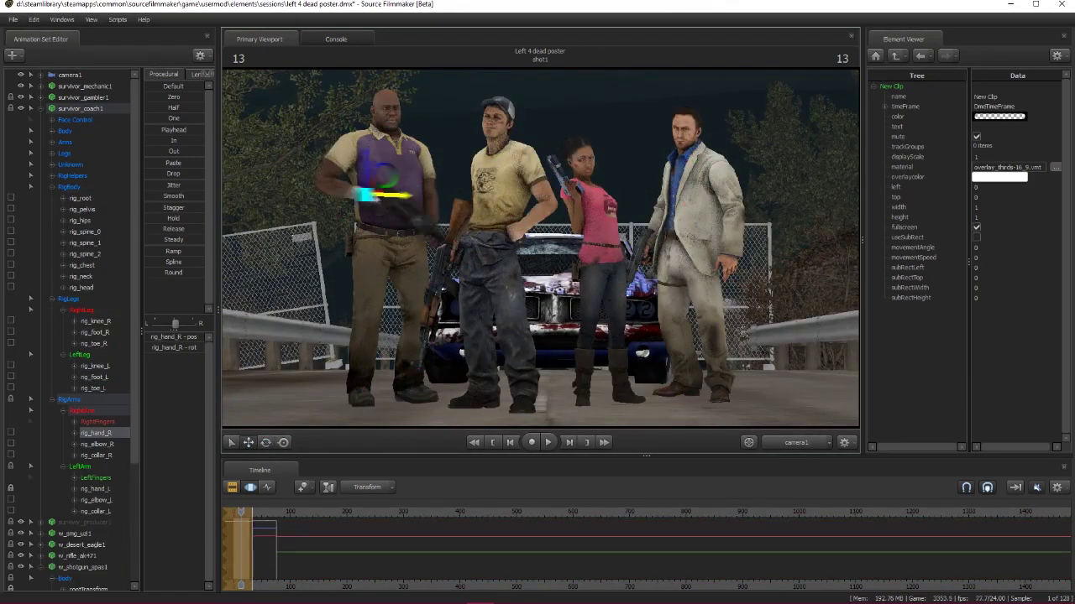
# Turn Coach's head and adjust his Eyes, Upper Face and Lower Face controls.
pyautogui.click(385, 117)
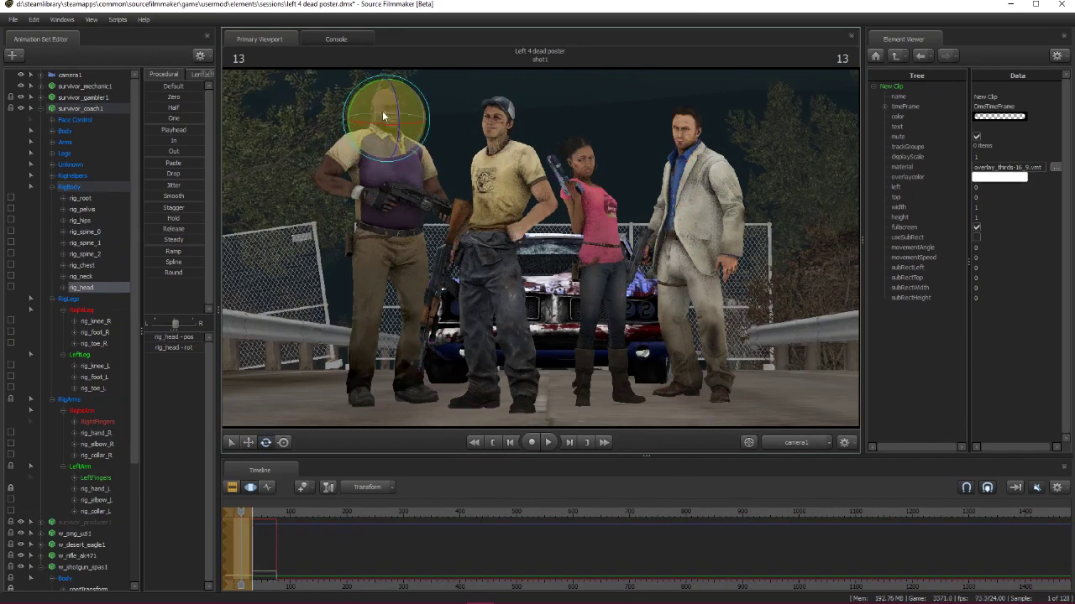
pyautogui.click(84, 142)
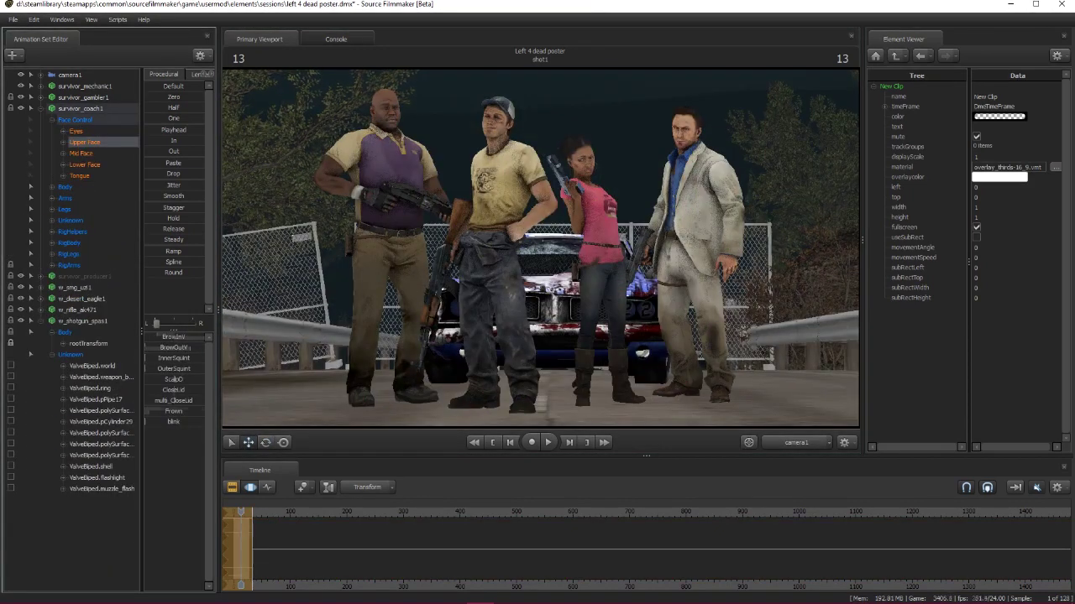
pyautogui.click(76, 131)
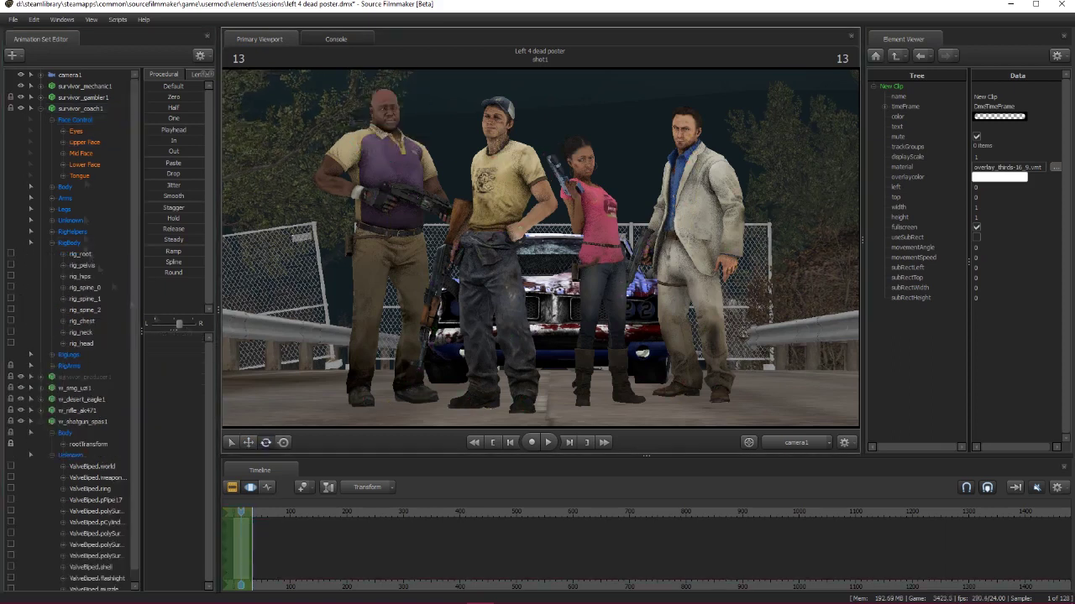
pyautogui.click(233, 487)
pyautogui.click(250, 487)
pyautogui.click(84, 164)
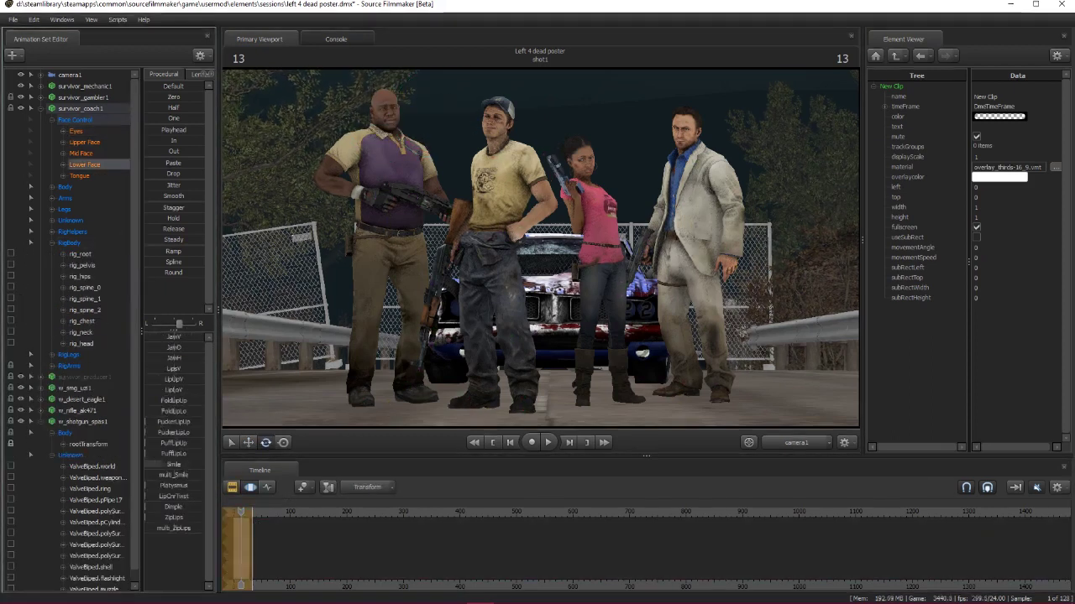
pyautogui.click(804, 304)
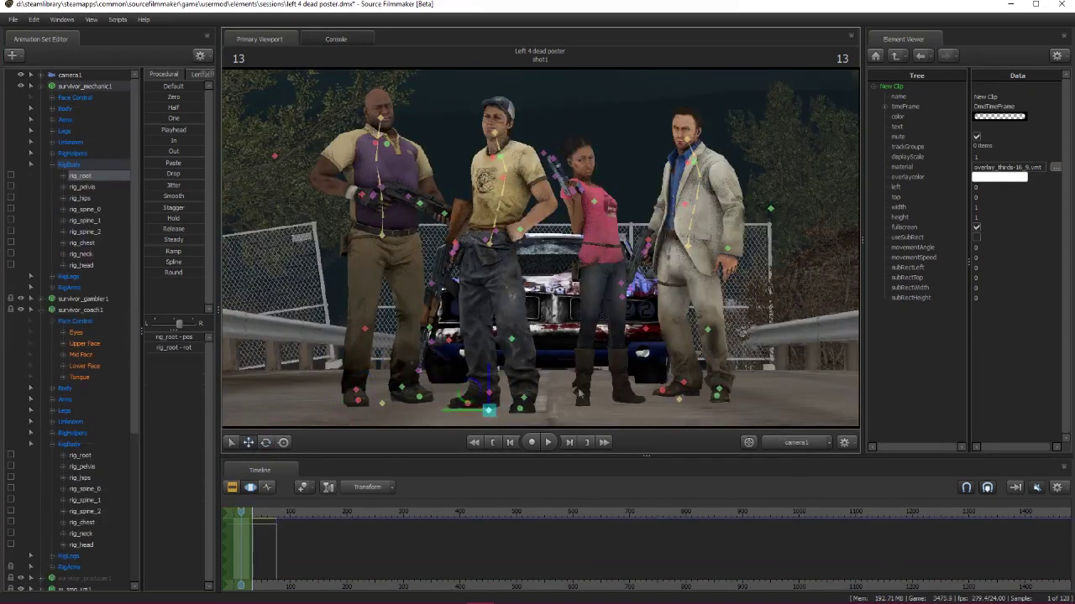
# Unmute the overlay clip to show the rule-of-thirds grid over the poster shot.
pyautogui.click(232, 487)
pyautogui.rightClick(241, 568)
pyautogui.click(270, 545)
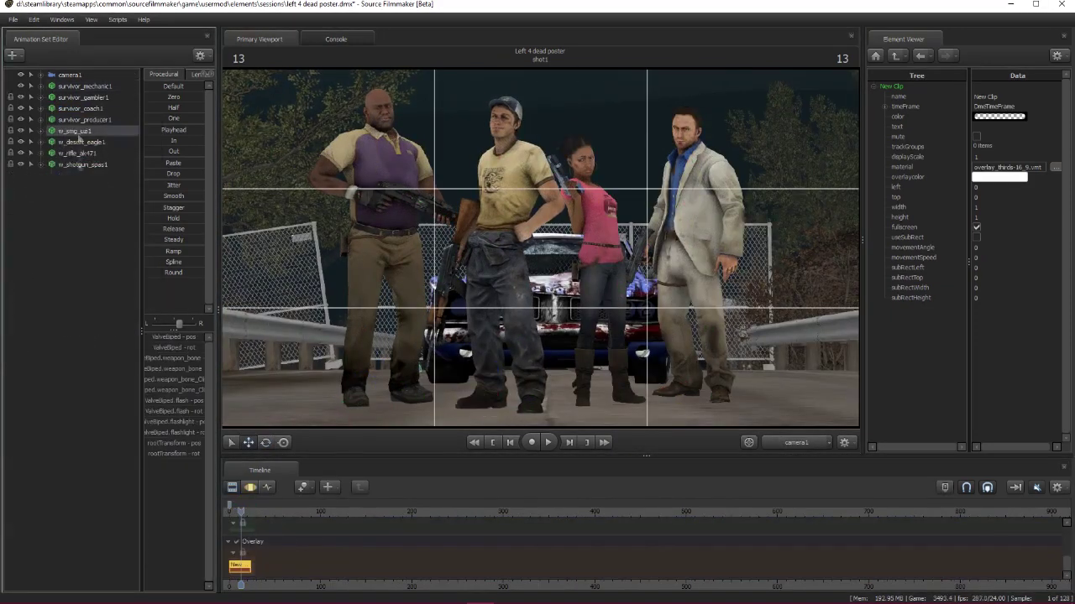
# Rotate Coach's rig_hand_R, rig_hand_L and hips to refine his grip around the rifle.
pyautogui.click(359, 418)
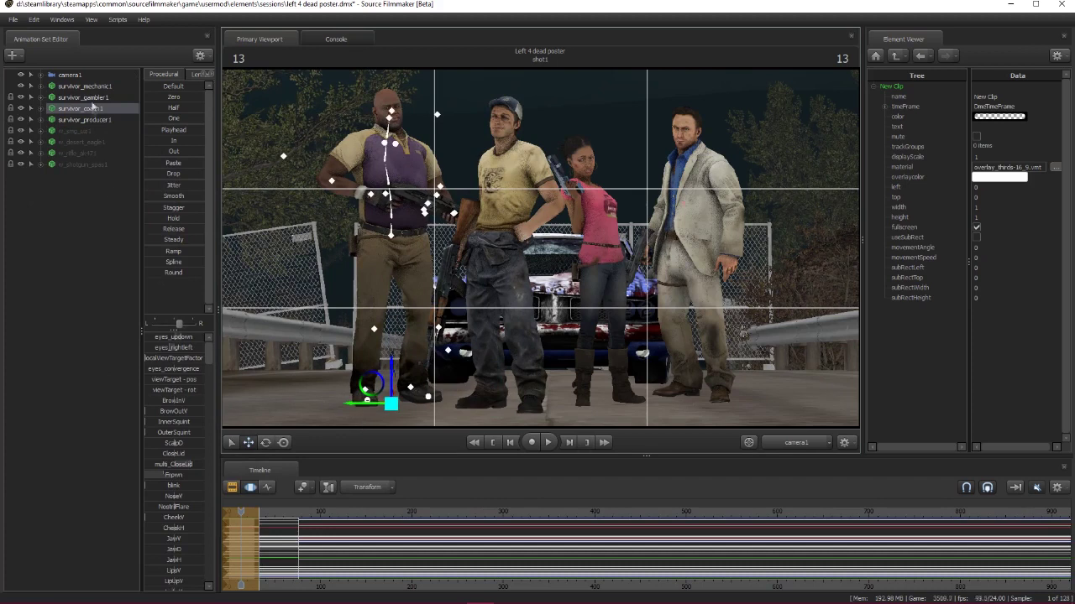
pyautogui.click(390, 235)
pyautogui.click(232, 487)
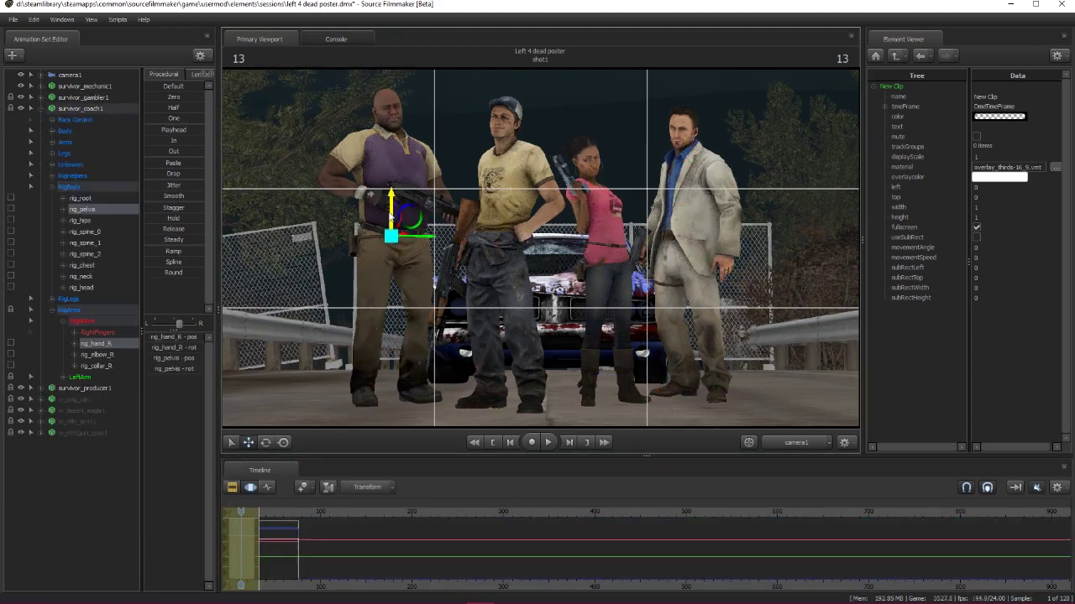
pyautogui.press('e')
pyautogui.click(451, 214)
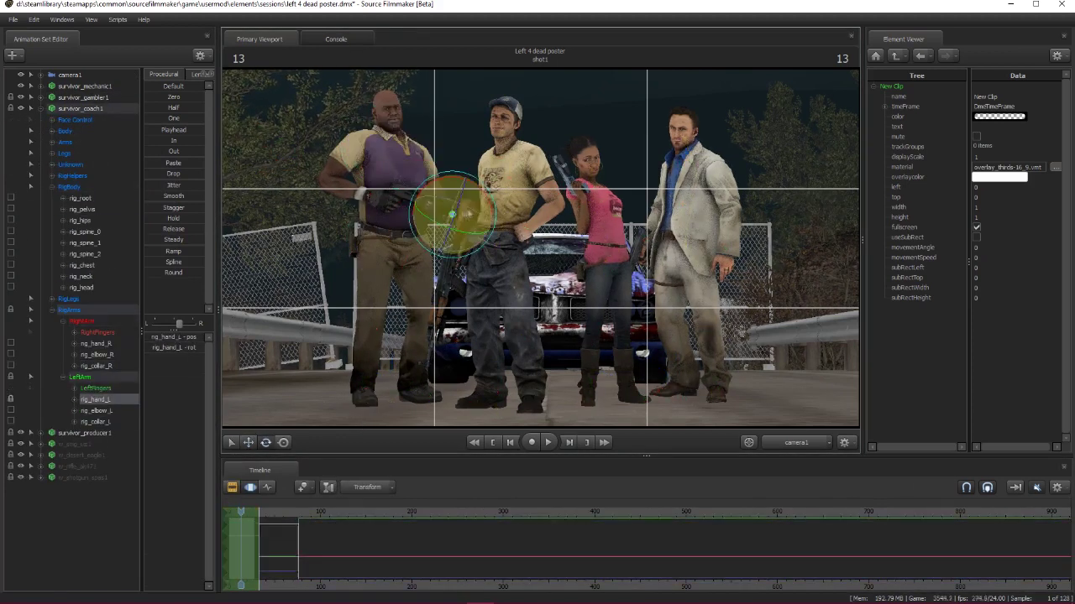
pyautogui.click(466, 255)
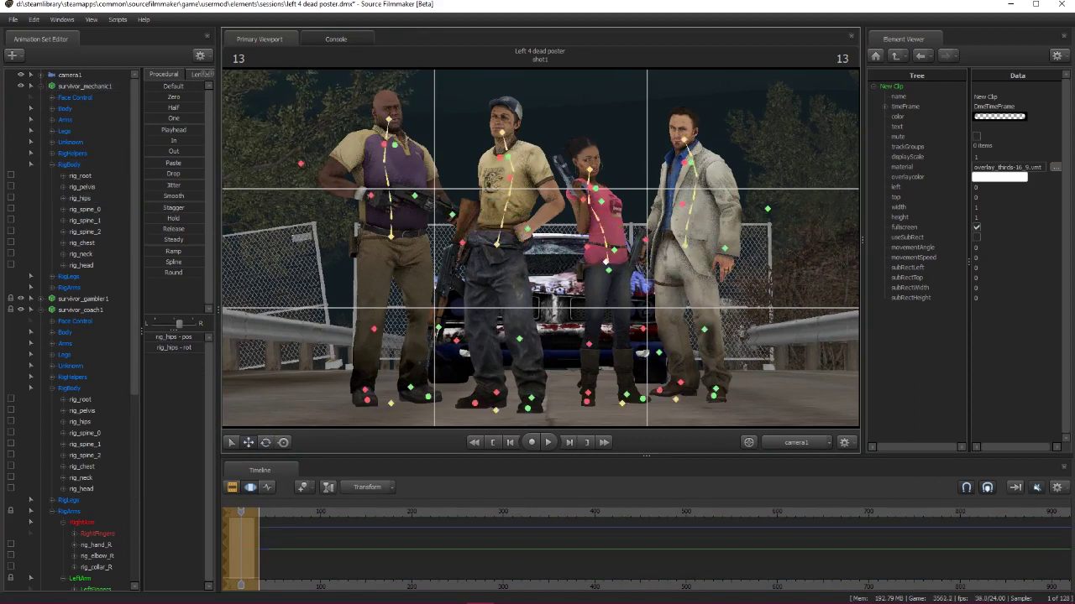
pyautogui.click(393, 241)
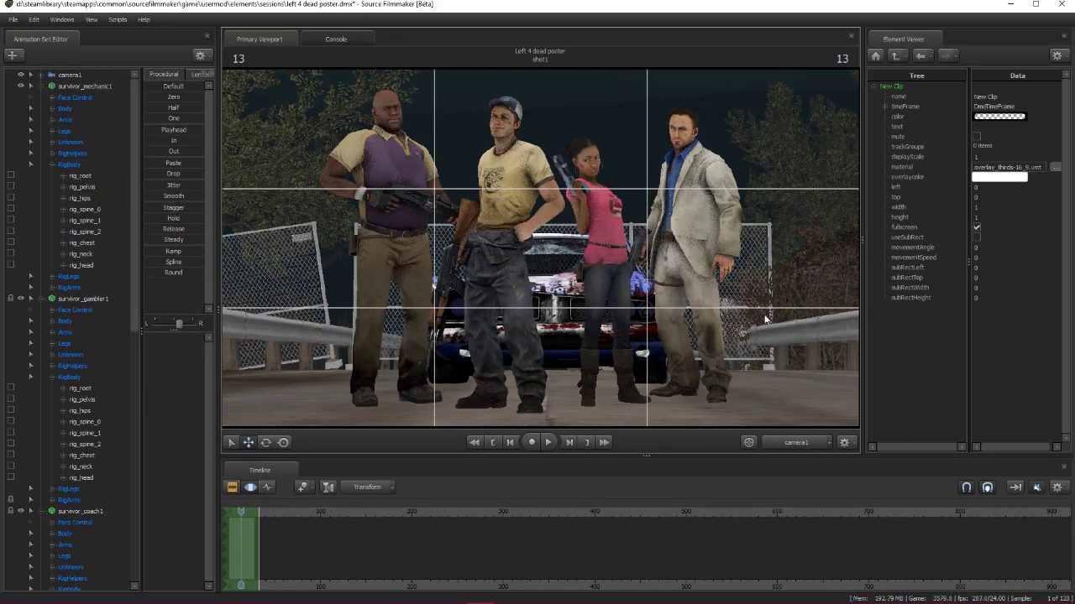
pyautogui.click(250, 488)
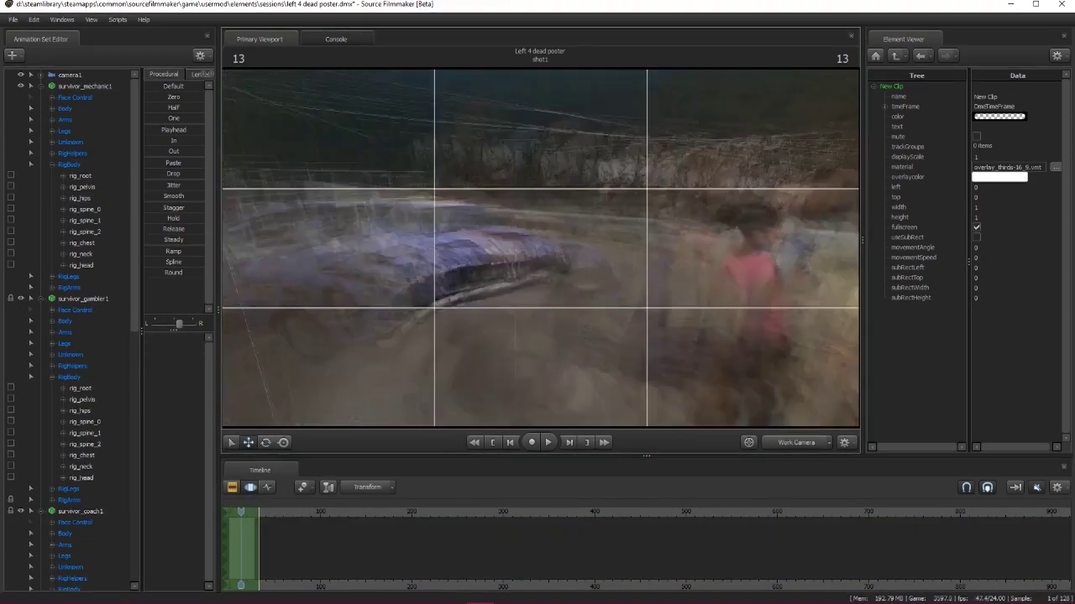
pyautogui.click(70, 75)
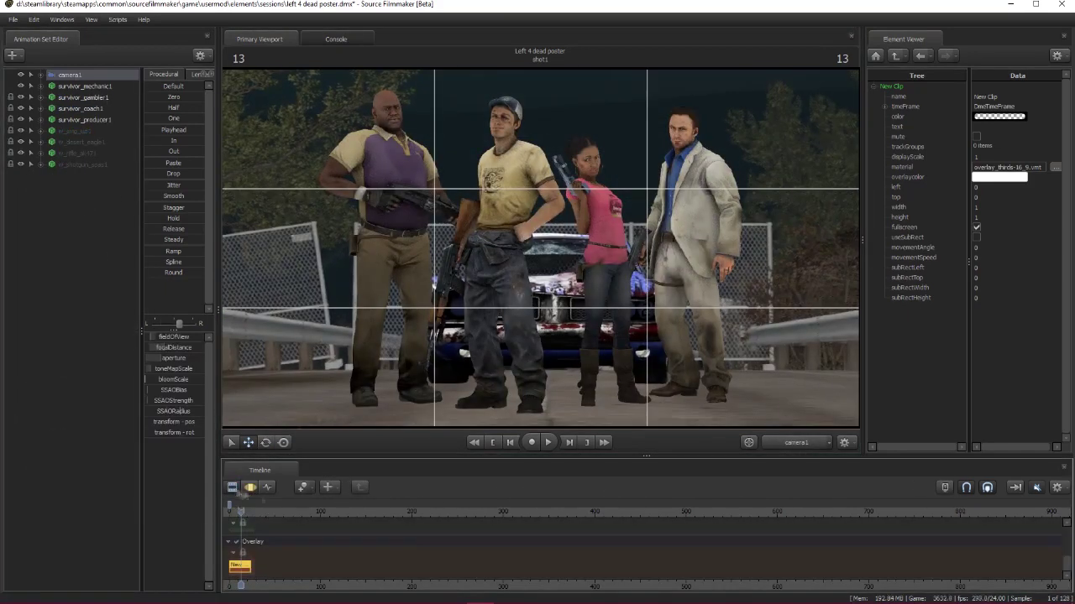
# Adjust camera1's lens for a wider framing, play the shot, and bring up the Windows panel list.
pyautogui.click(236, 492)
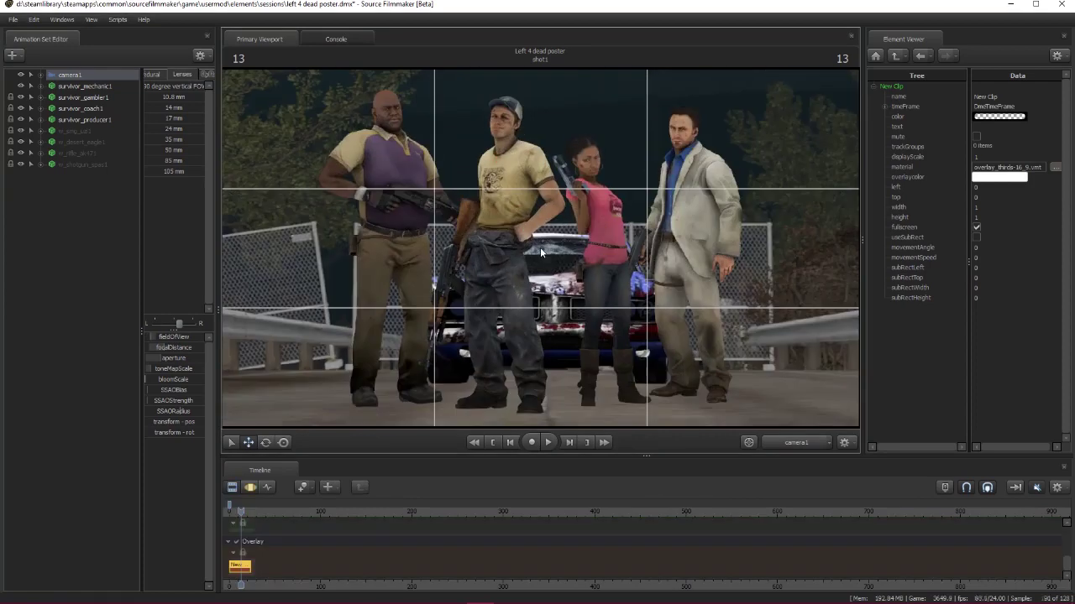
pyautogui.click(233, 488)
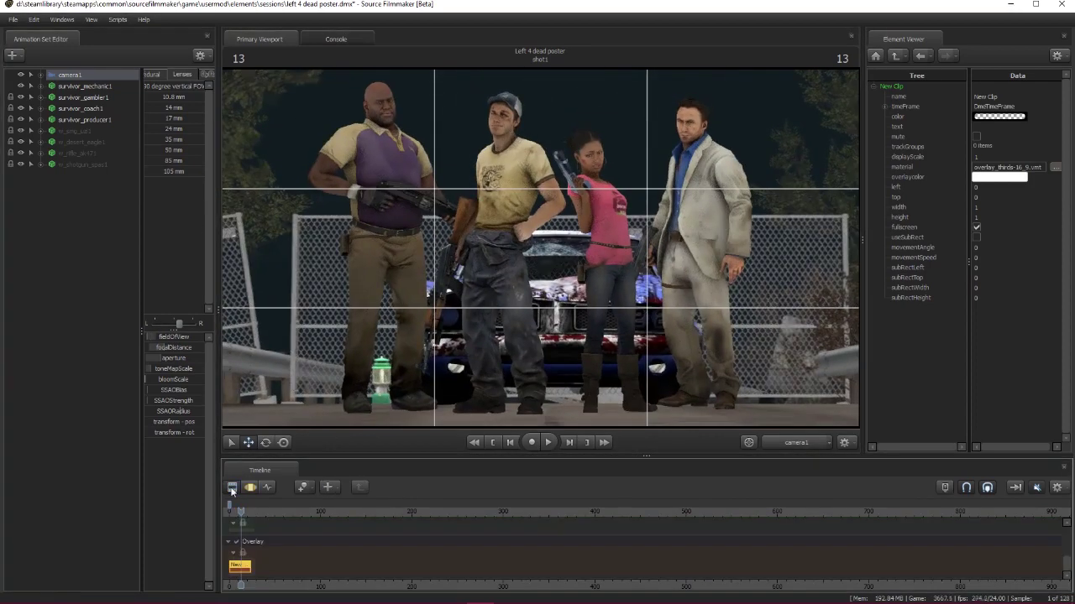
pyautogui.press('space')
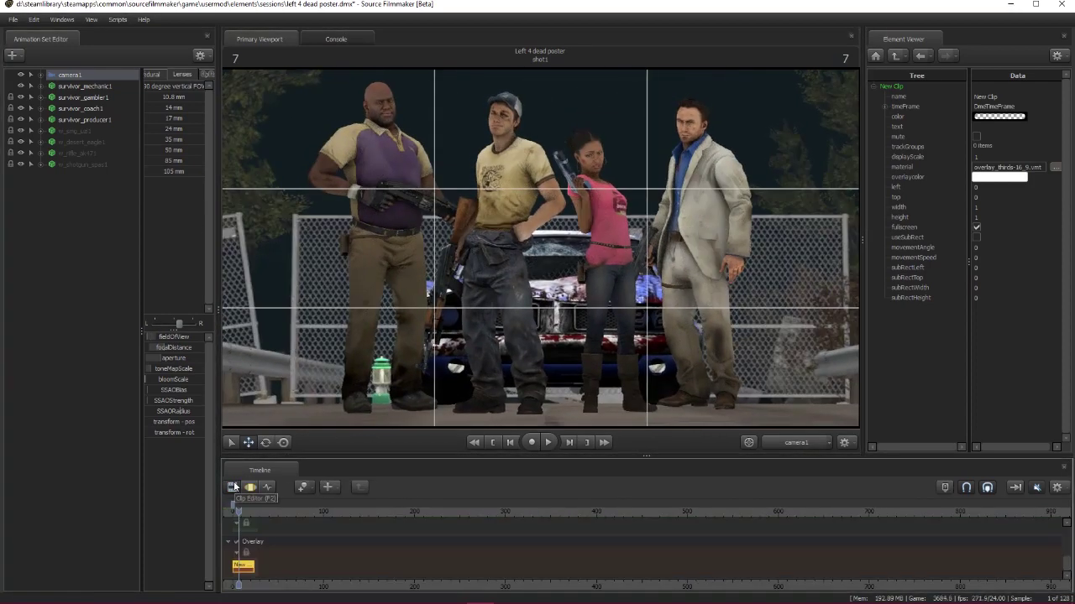
pyautogui.press('e')
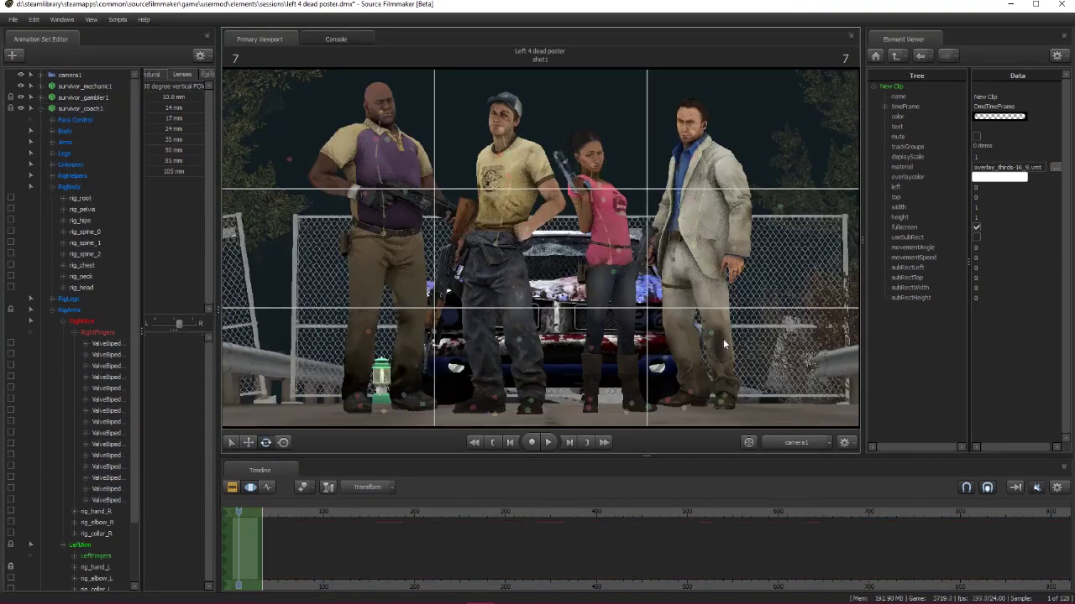
pyautogui.click(70, 21)
# Dock a Secondary Viewport, mute the overlay, and add a light named 'vol light shadows'.
pyautogui.click(83, 99)
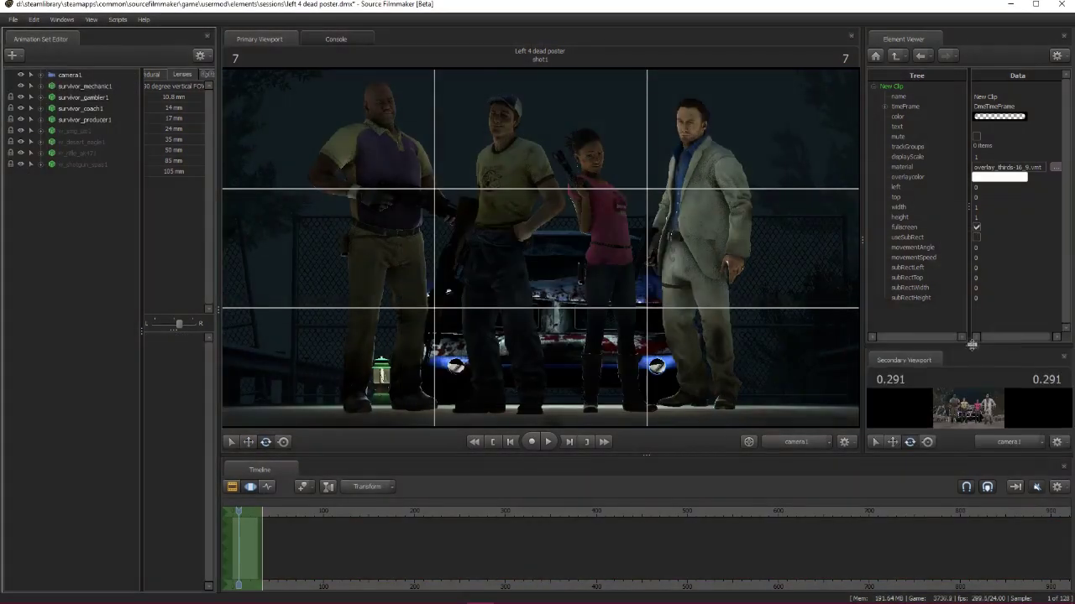
pyautogui.rightClick(243, 564)
pyautogui.click(260, 537)
pyautogui.rightClick(78, 176)
pyautogui.click(99, 182)
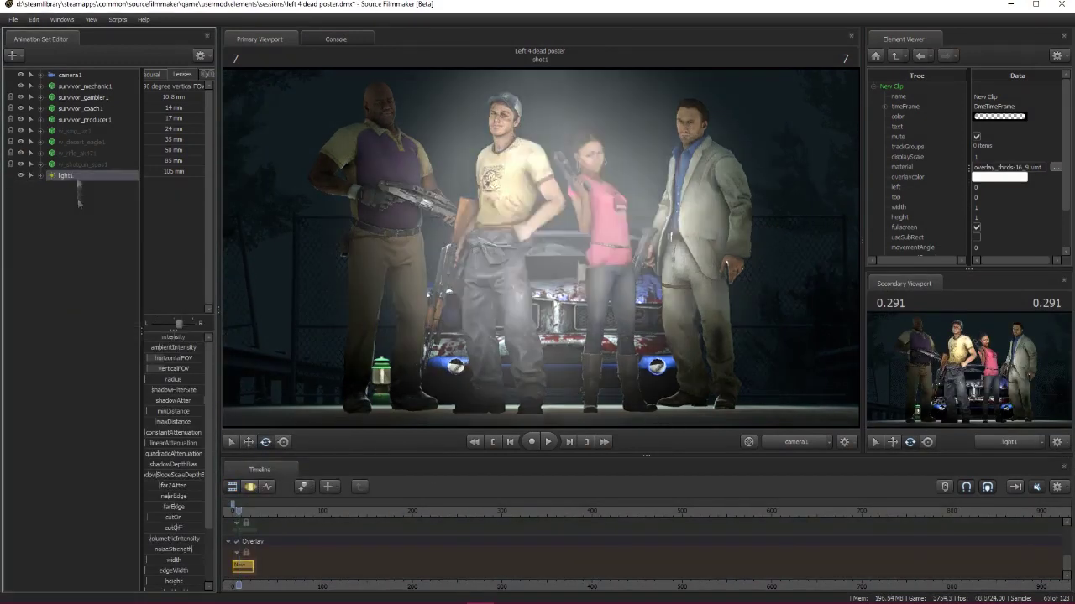
pyautogui.write('vlvol light shadows')
pyautogui.press('Return')
# Move vol light shadows lower left, copy it as vol light shadows2, and add another light.
pyautogui.moveTo(575, 250)
pyautogui.mouseDown()
pyautogui.moveTo(499, 291)
pyautogui.moveTo(433, 289)
pyautogui.moveTo(453, 310)
pyautogui.mouseUp()
pyautogui.rightClick(99, 176)
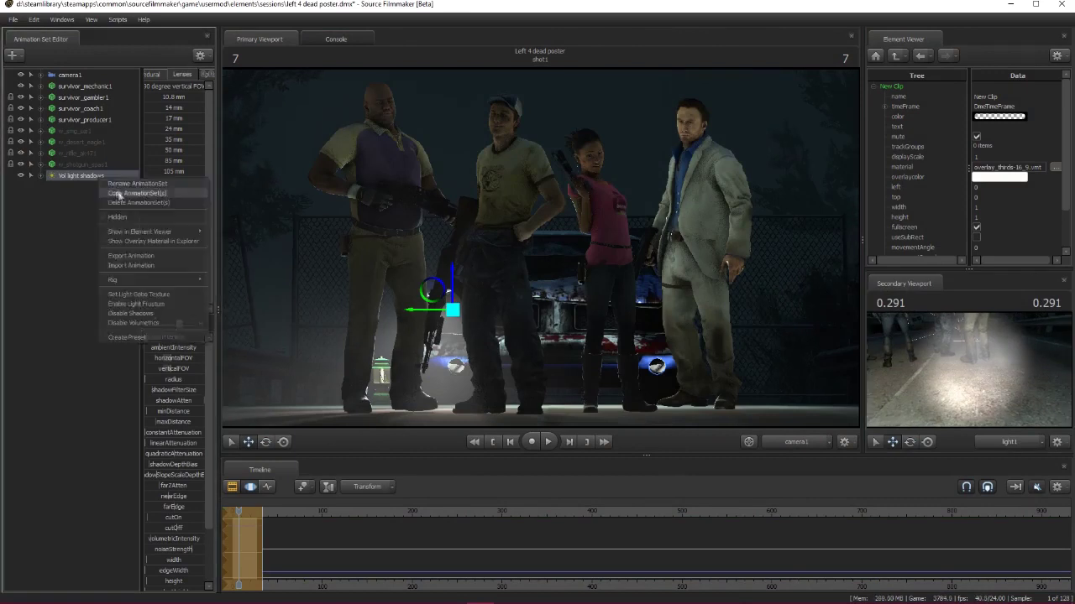
pyautogui.click(126, 244)
pyautogui.press('Up')
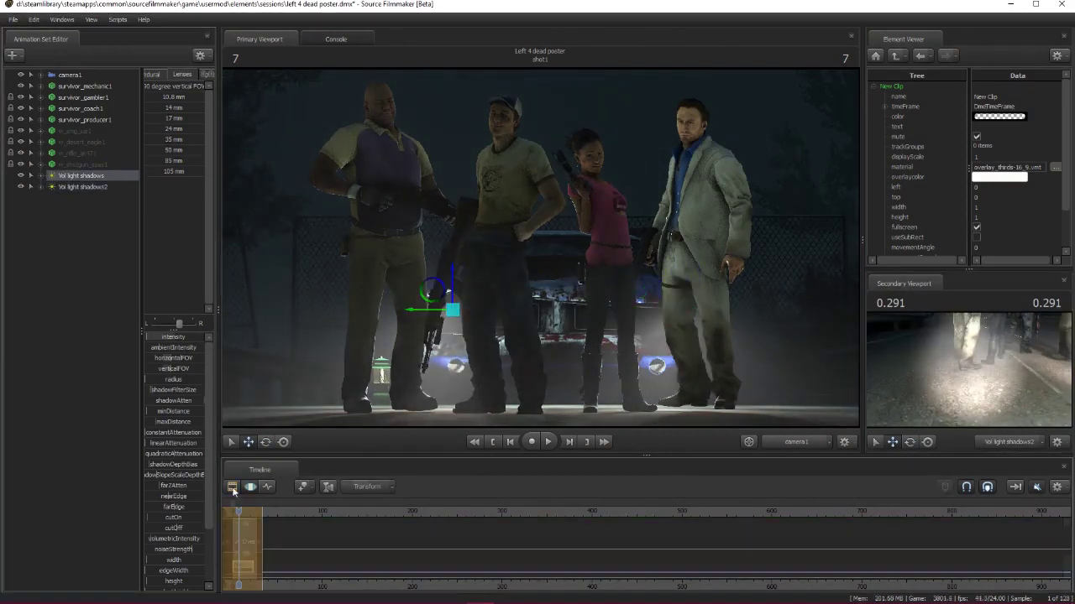
pyautogui.press('Down')
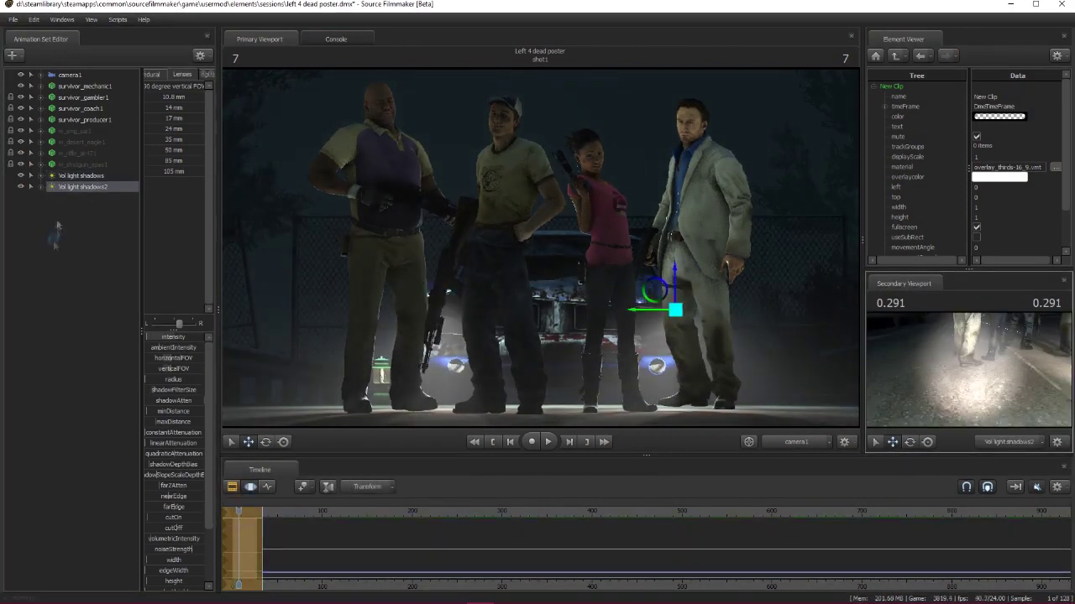
pyautogui.rightClick(57, 225)
pyautogui.click(84, 293)
# Name the new light 'Rim No shad' and move it behind the survivors.
pyautogui.write('Rim No shad')
pyautogui.press('Return')
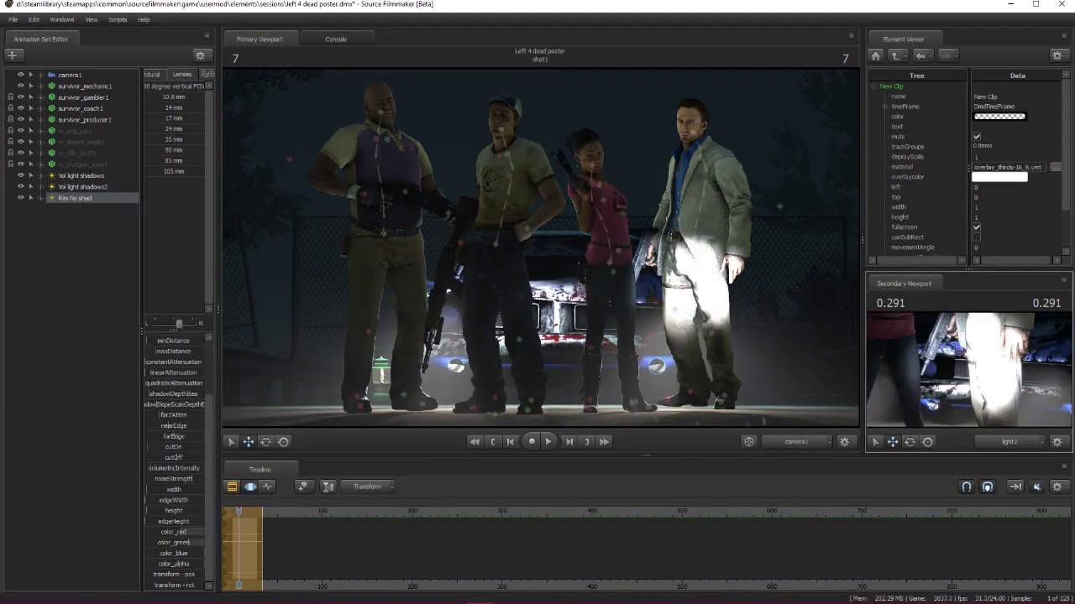
pyautogui.click(31, 97)
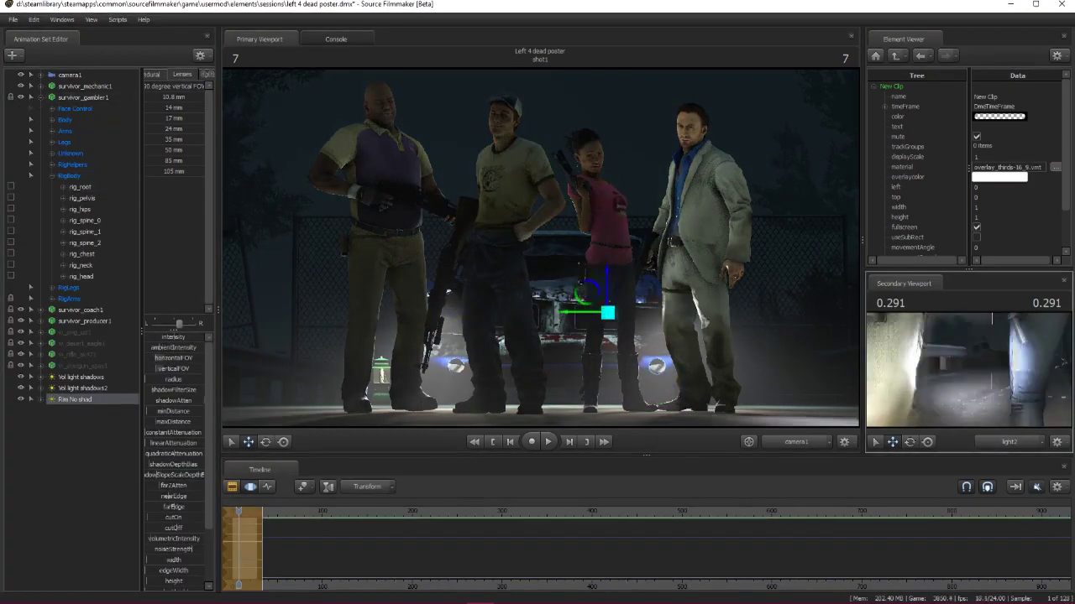
pyautogui.moveTo(607, 312); pyautogui.dragTo(531, 279)
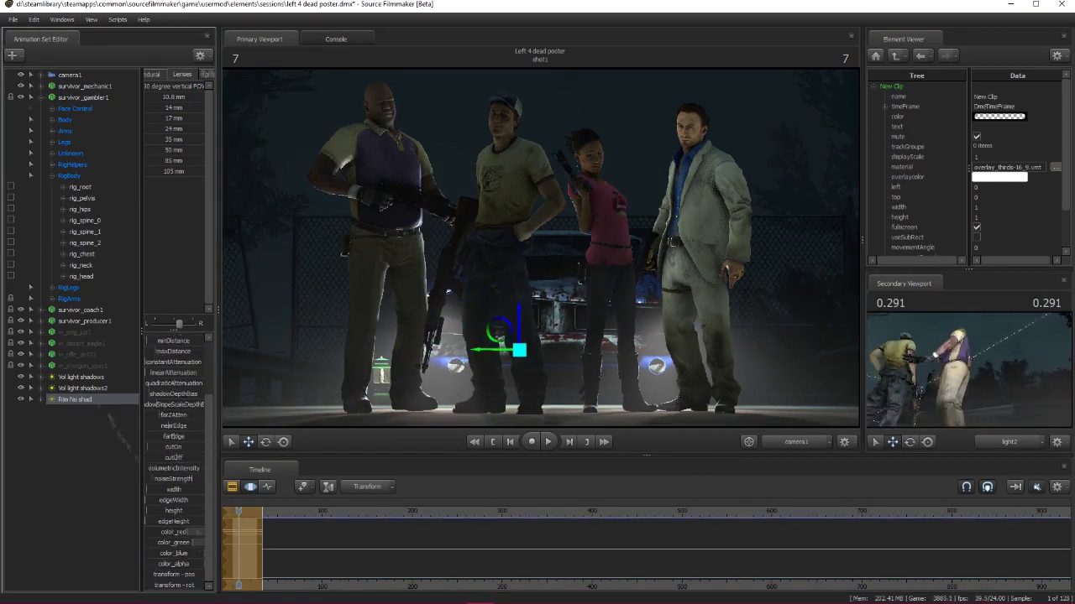
# Duplicate the rim light five times as Rim No shad2 through Rim No shad6.
pyautogui.rightClick(76, 399)
pyautogui.click(126, 470)
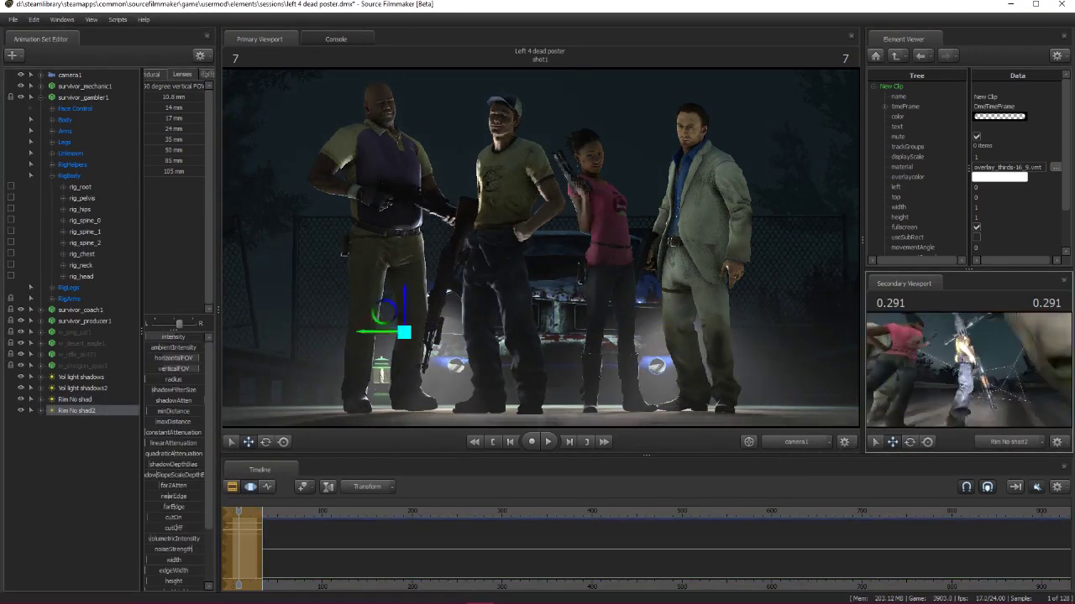
pyautogui.rightClick(106, 436)
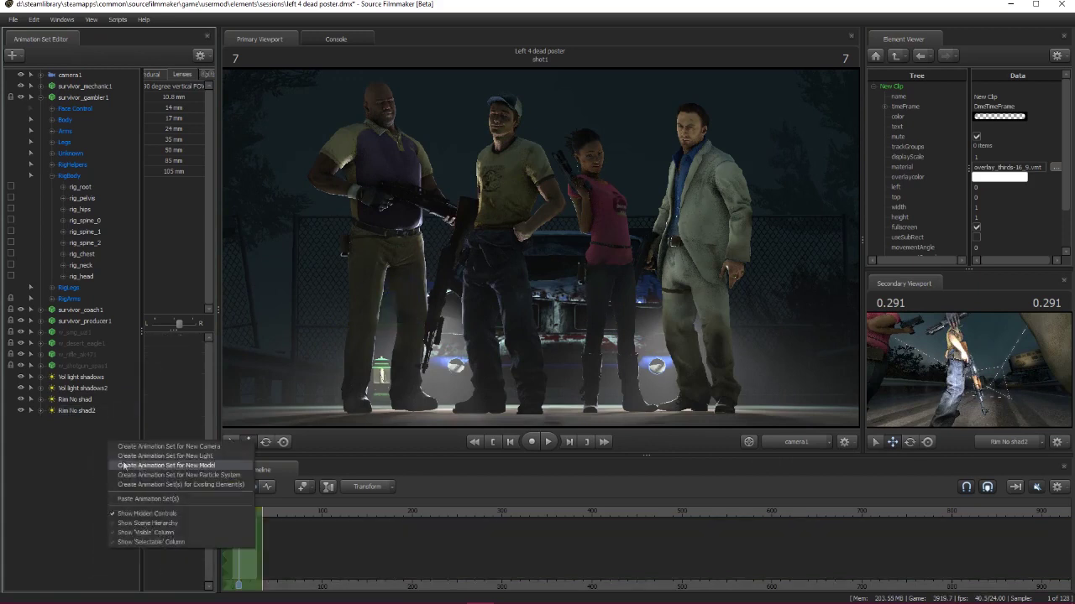
pyautogui.click(158, 508)
pyautogui.rightClick(81, 429)
pyautogui.click(131, 500)
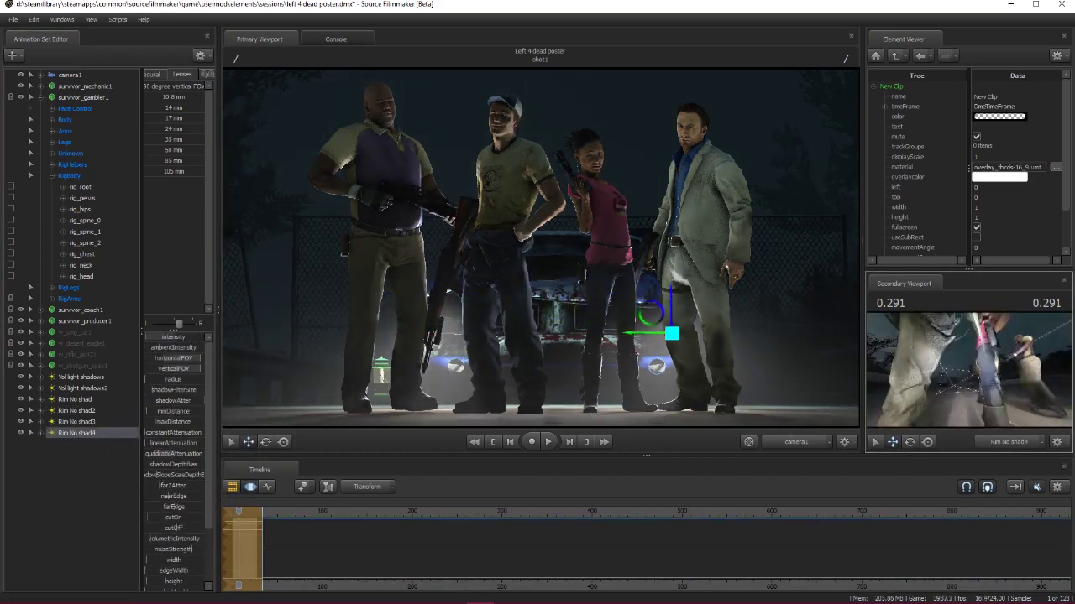
pyautogui.rightClick(94, 432)
pyautogui.click(144, 502)
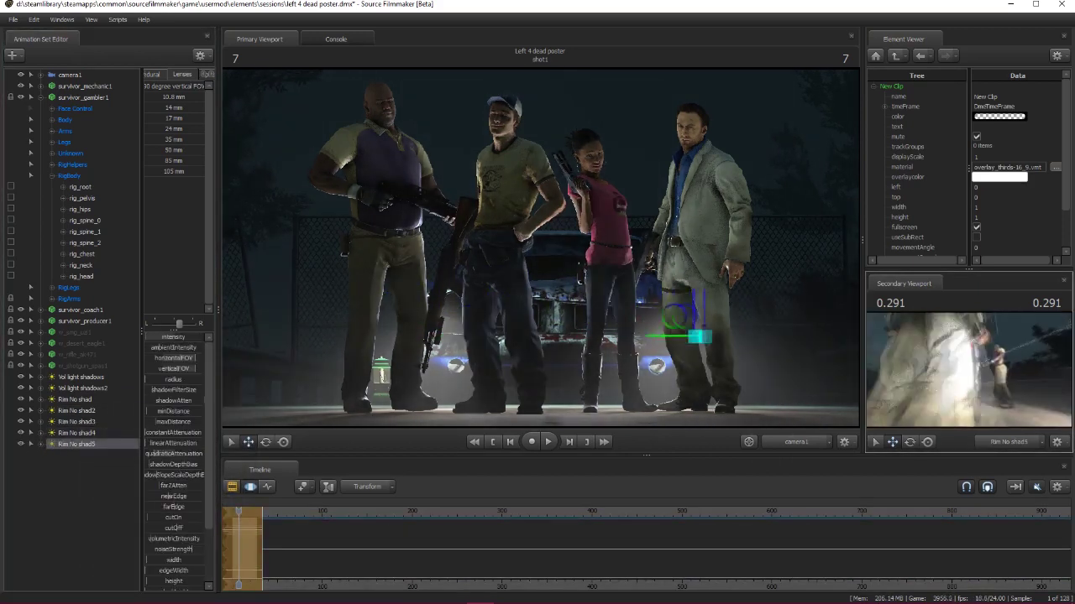
pyautogui.rightClick(76, 444)
pyautogui.click(126, 514)
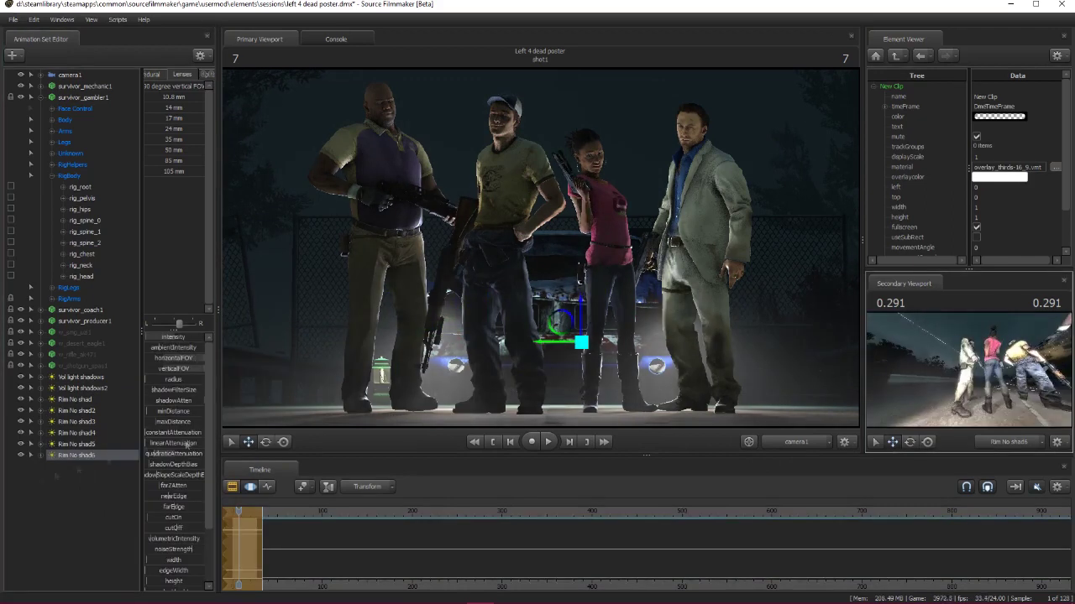
# Add an 'Over head no shad' light and copy it as Over head no shad2 and 3.
pyautogui.rightClick(92, 460)
pyautogui.click(143, 529)
pyautogui.write('Over head no shad')
pyautogui.press('Return')
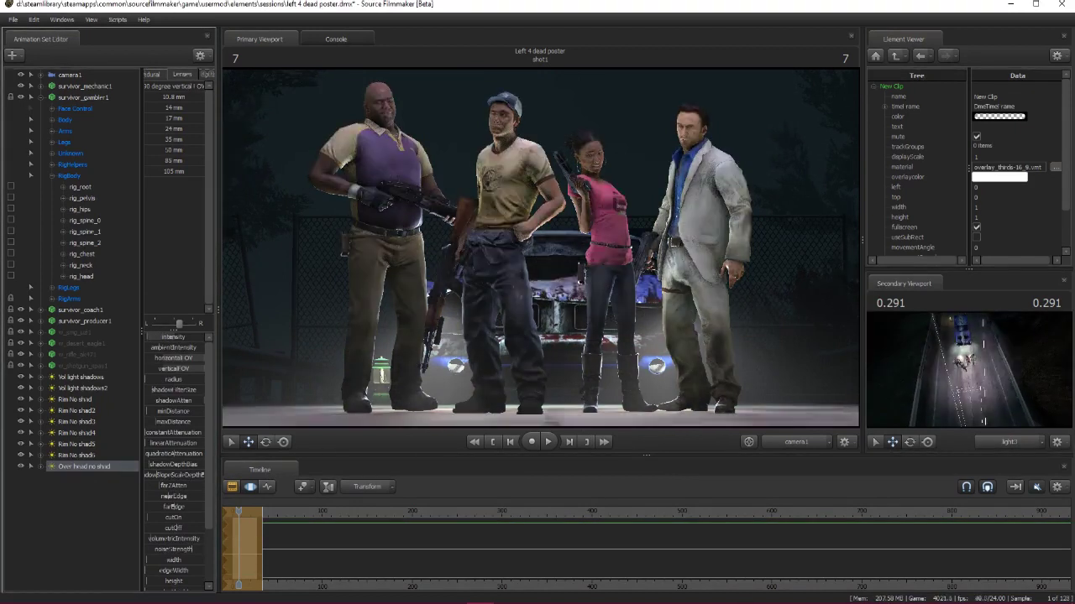
pyautogui.click(252, 488)
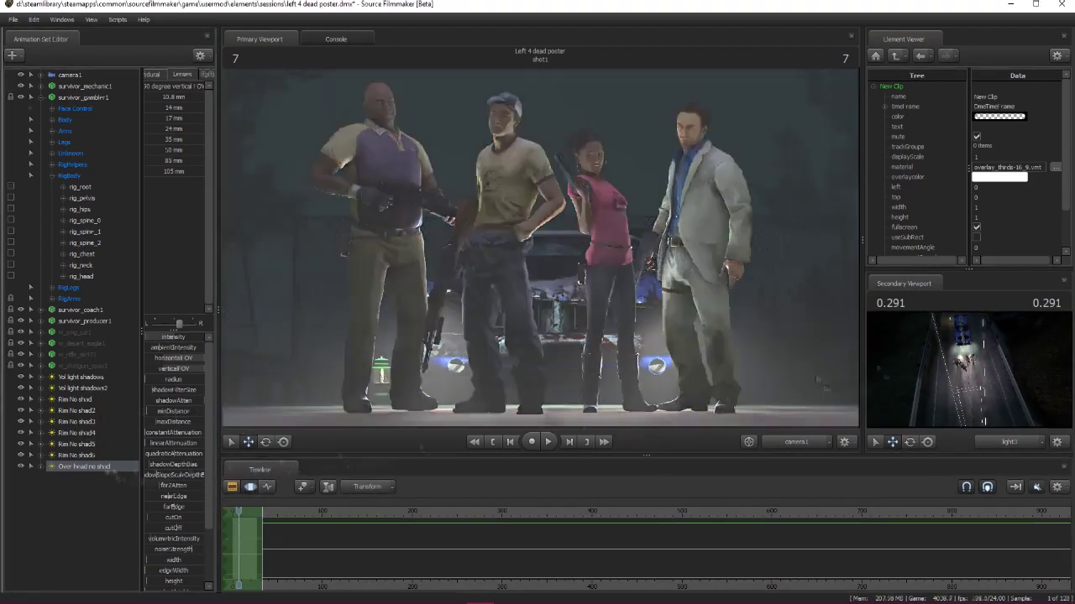
pyautogui.click(93, 467)
pyautogui.rightClick(74, 429)
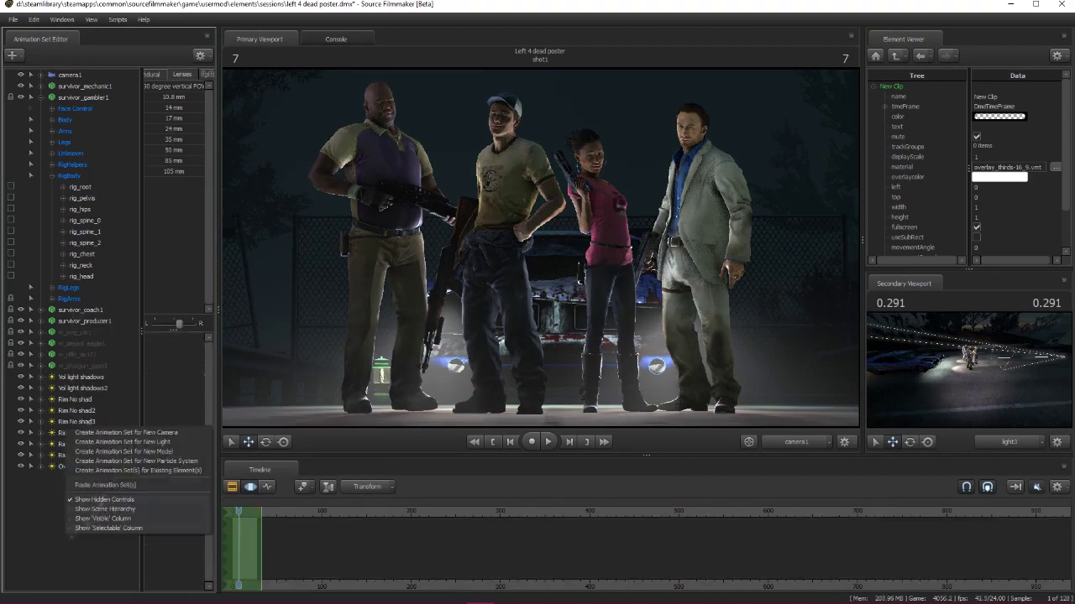
pyautogui.click(109, 470)
pyautogui.rightClick(50, 399)
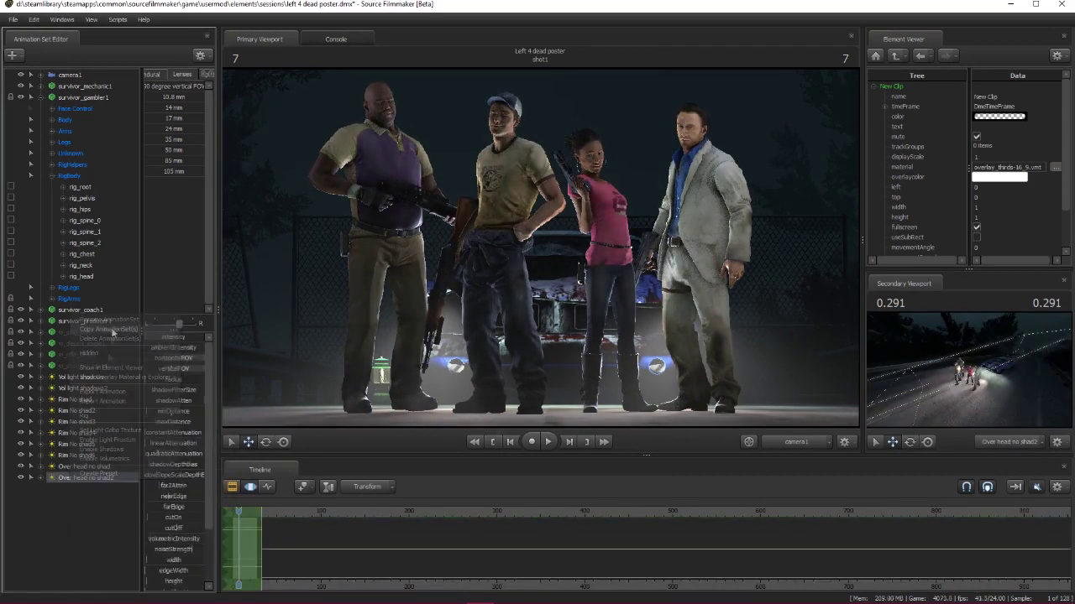
pyautogui.click(98, 483)
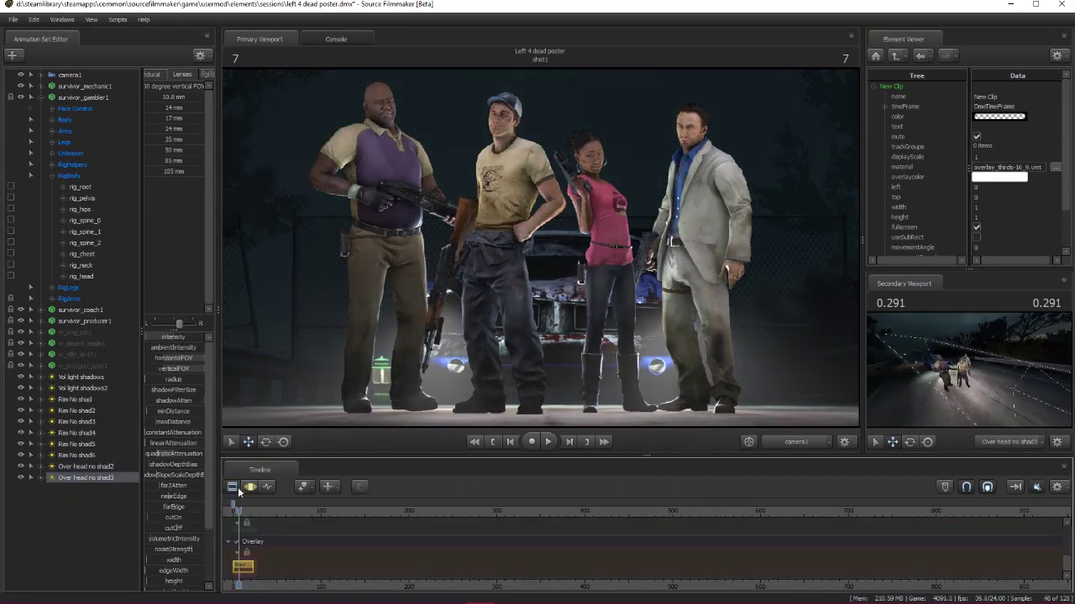
# Rename Rim No shad2 to Rim shad and add a fourth copy, Over head no shad4.
pyautogui.click(75, 410)
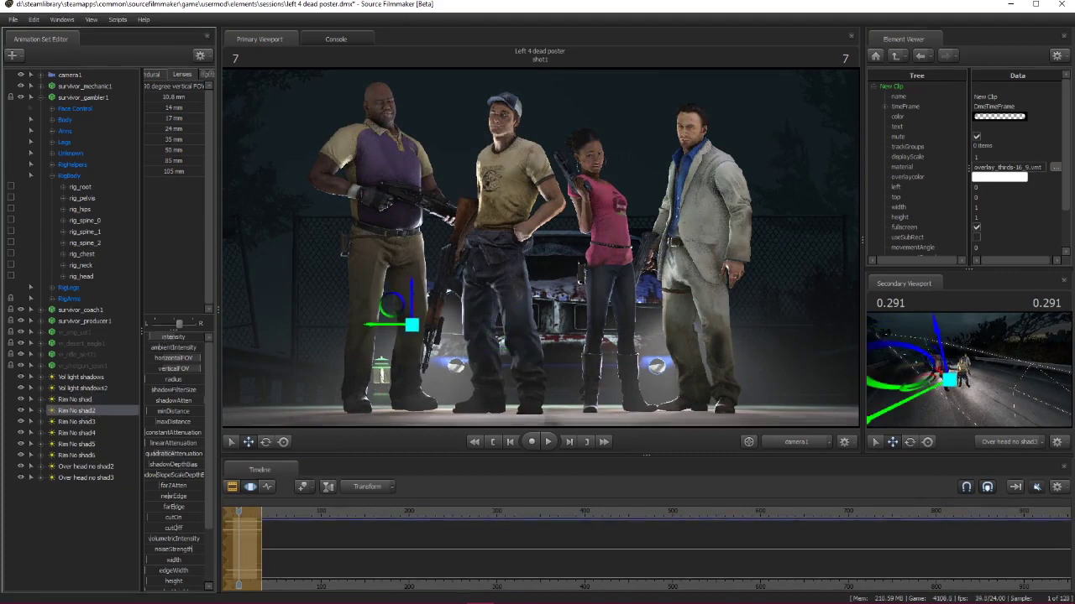
pyautogui.doubleClick(75, 410)
pyautogui.press('Return')
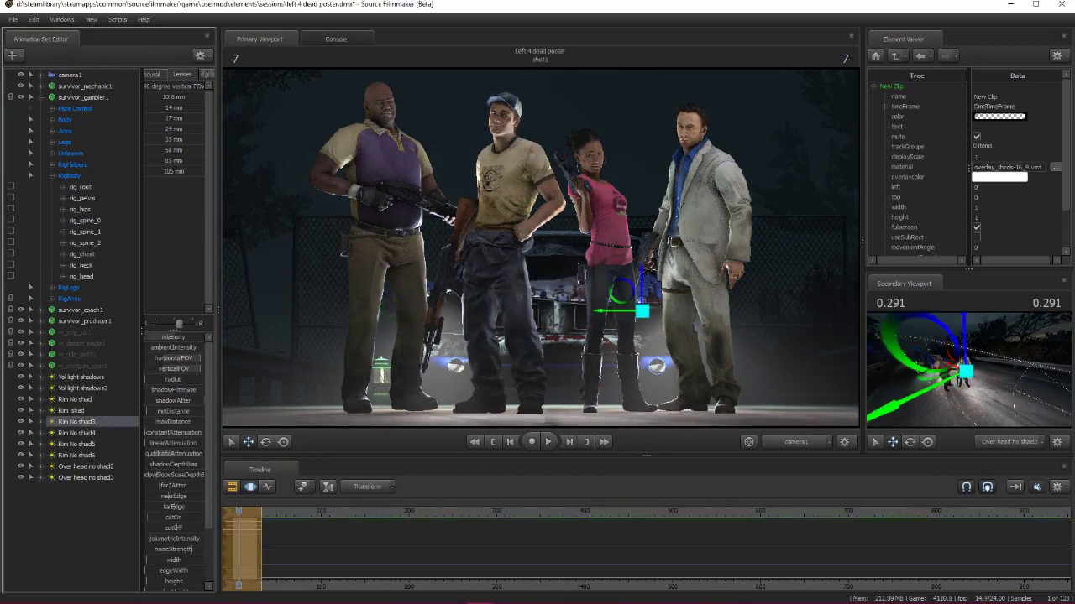
pyautogui.rightClick(76, 433)
pyautogui.press('Escape')
pyautogui.press('Up')
pyautogui.press('Up')
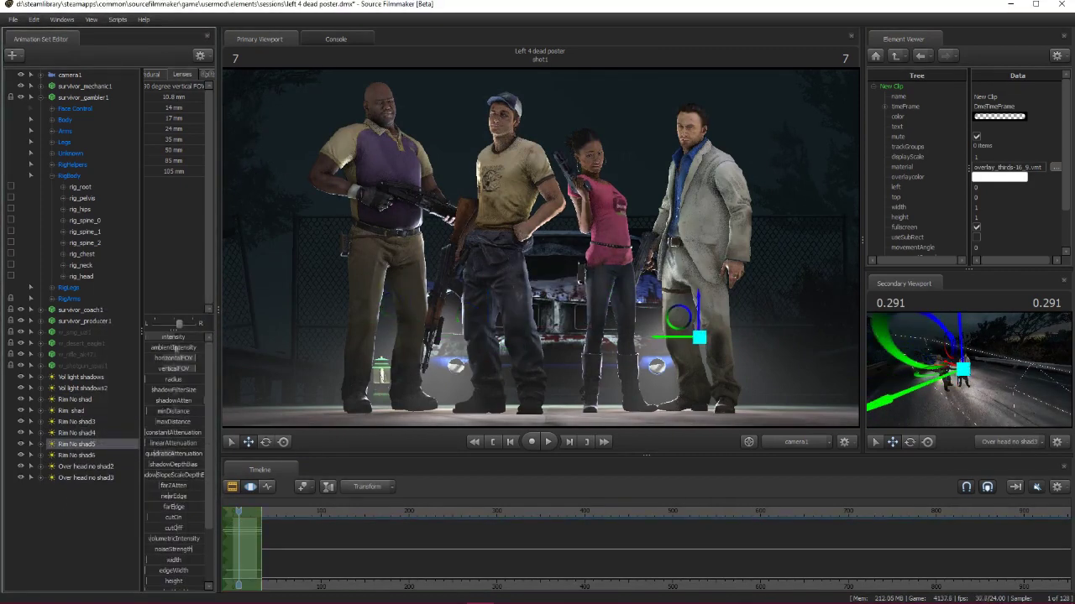
pyautogui.press('Up')
pyautogui.rightClick(132, 287)
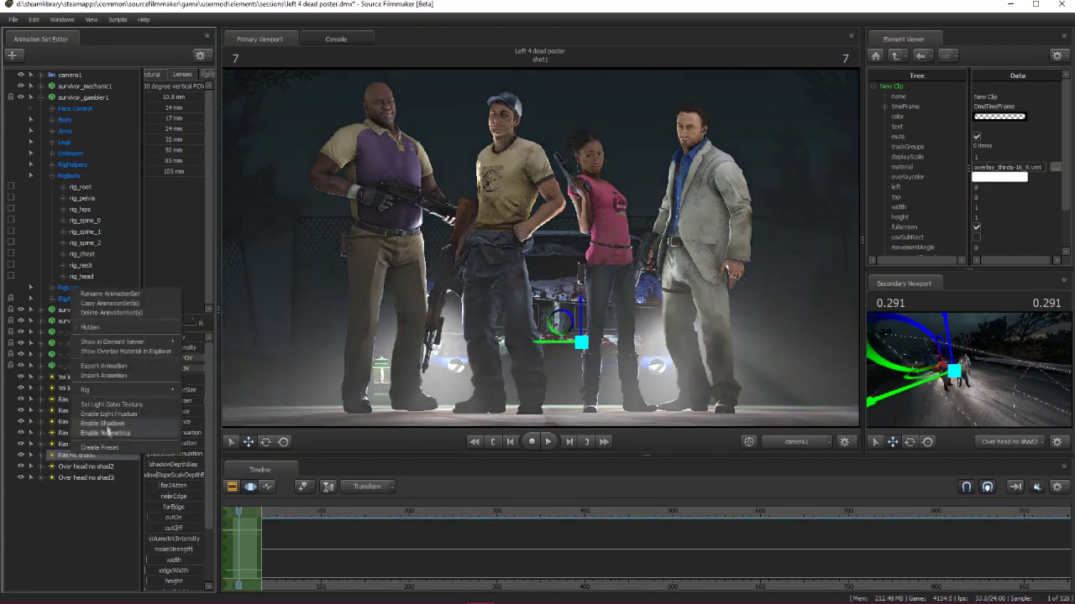
pyautogui.click(160, 378)
# Rename the remaining rim lights to Rim shad4, Rim shad5, Rim shad6 and Rim shad.
pyautogui.rightClick(131, 429)
pyautogui.click(168, 439)
pyautogui.write('Rim shad4')
pyautogui.press('Return')
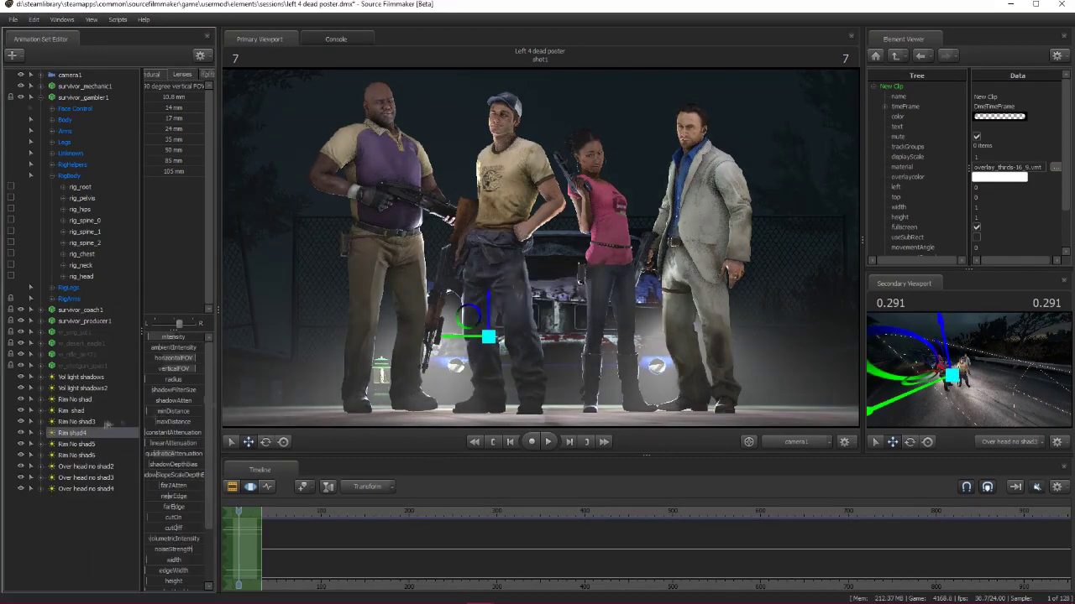
pyautogui.rightClick(76, 444)
pyautogui.click(110, 451)
pyautogui.write('Rim shad5')
pyautogui.press('Return')
pyautogui.doubleClick(85, 456)
pyautogui.write('Rim shad6')
pyautogui.press('Return')
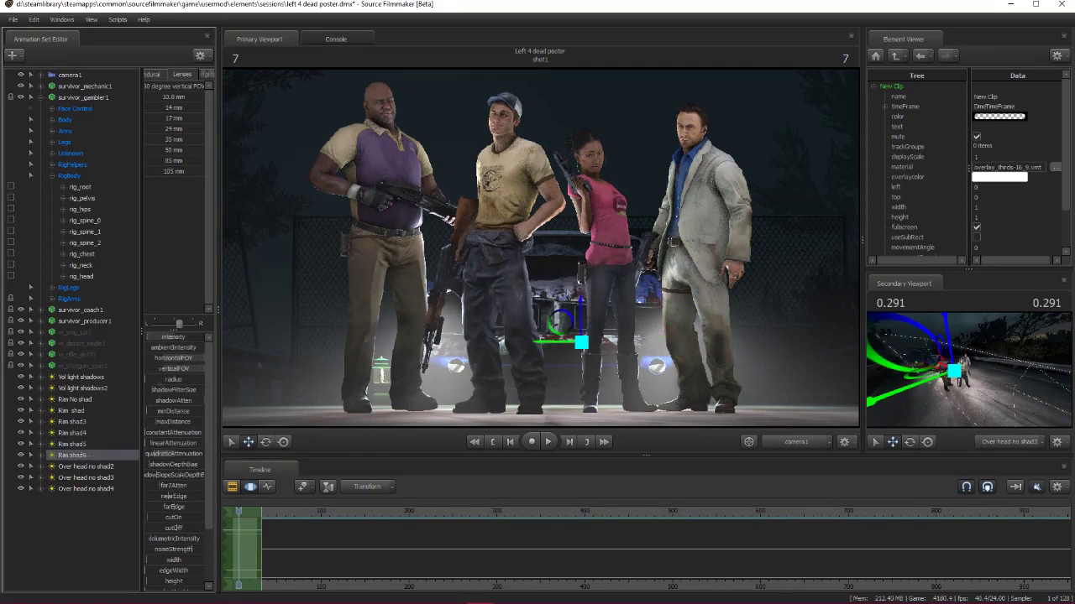
pyautogui.doubleClick(71, 400)
pyautogui.write('Rim shad')
pyautogui.press('Return')
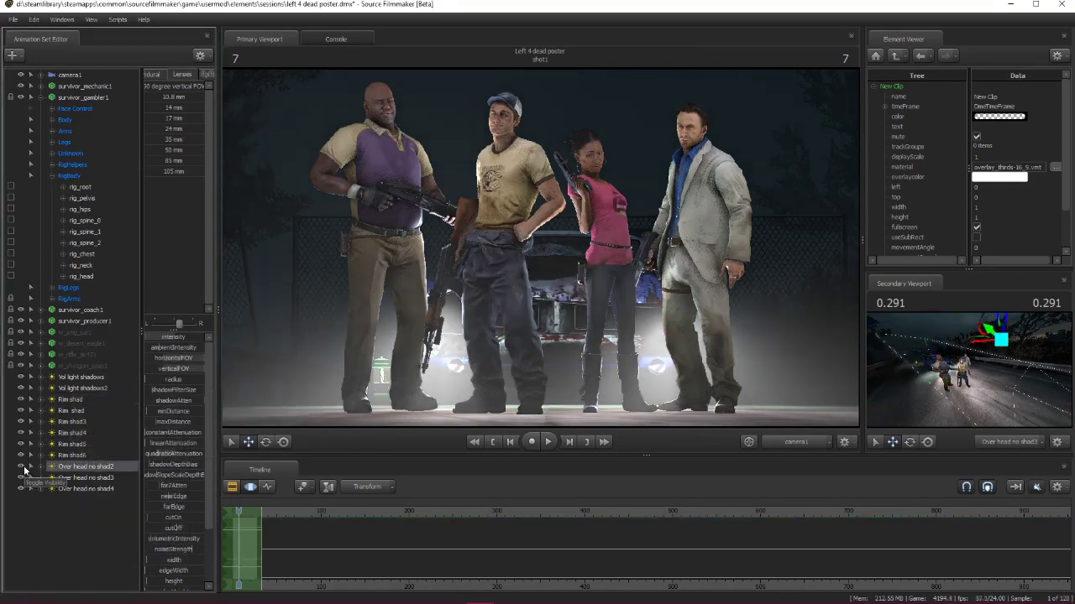
# Inspect Vol light shadows2, Rim shad, Rim shad3 and Rim shad5 lights in the viewport.
pyautogui.click(84, 388)
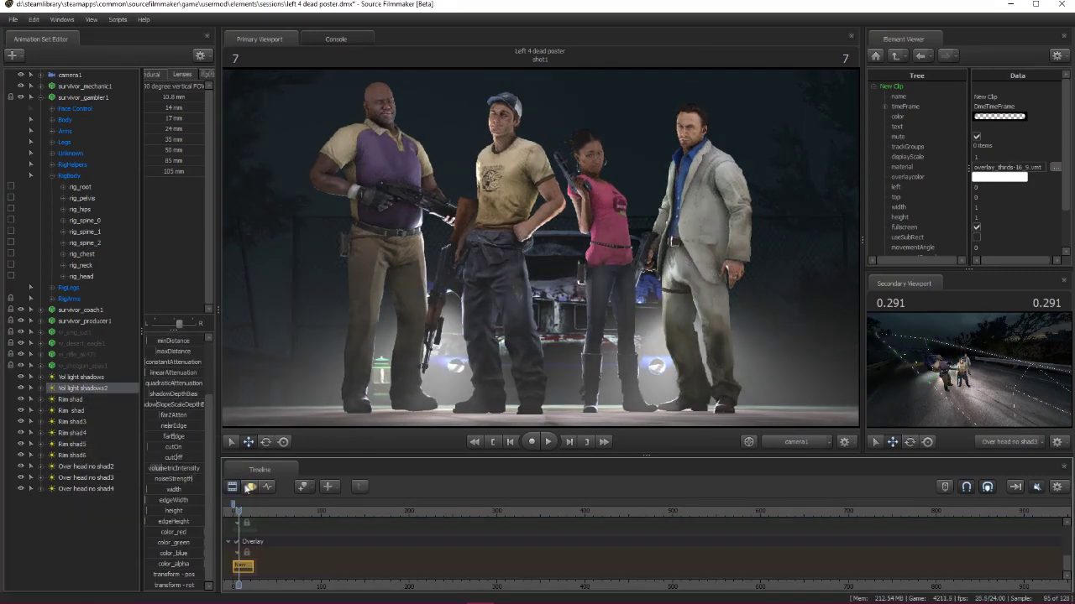
pyautogui.click(74, 410)
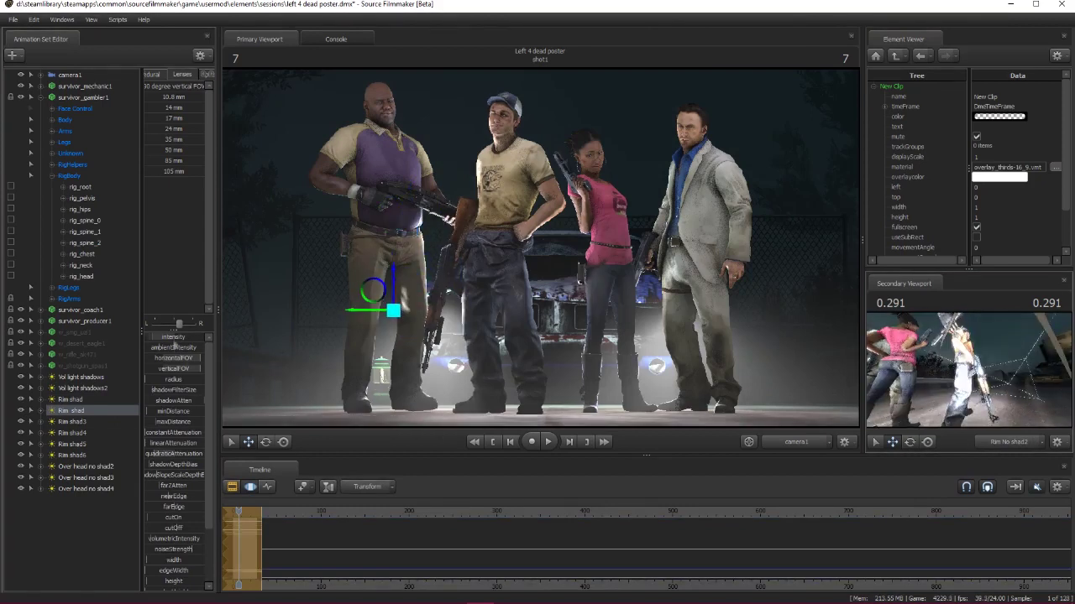
pyautogui.click(25, 422)
pyautogui.click(25, 444)
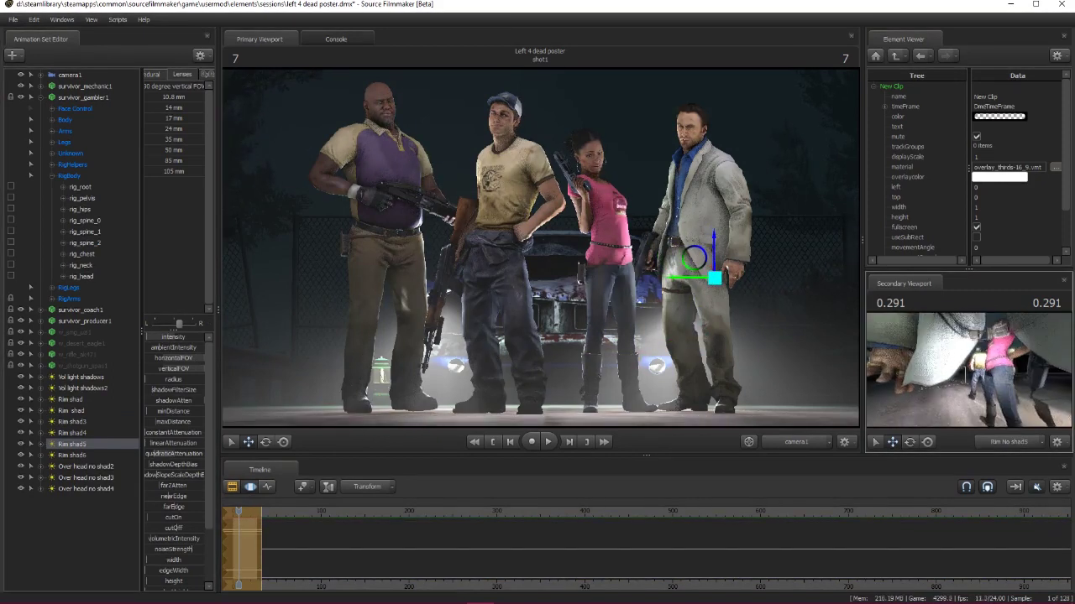
pyautogui.click(70, 400)
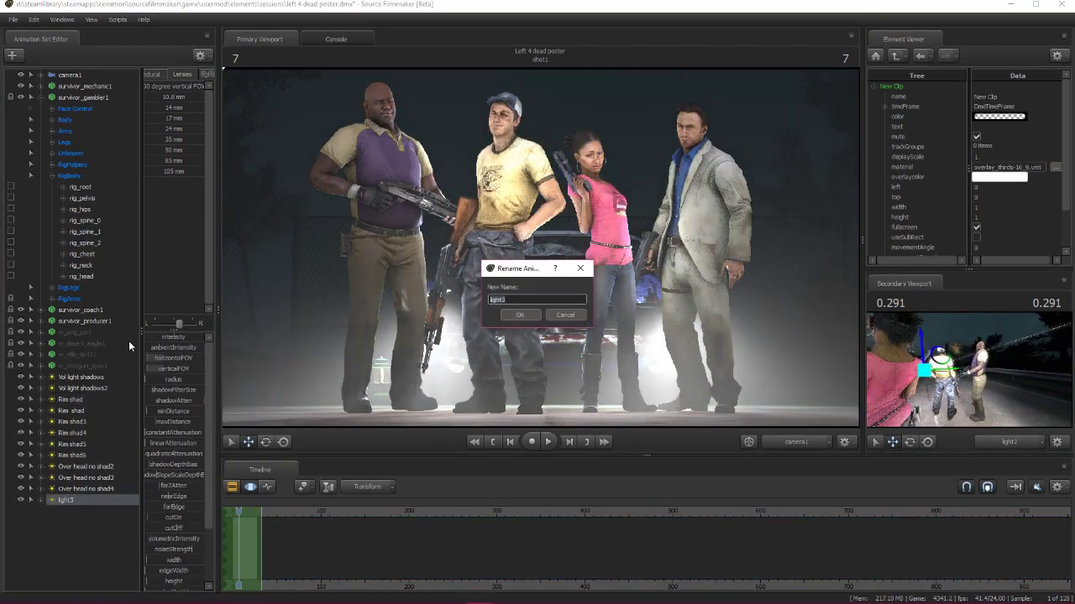
# Create a light named Back Light and copy it as Back Light2.
pyautogui.press('Return')
pyautogui.rightClick(79, 507)
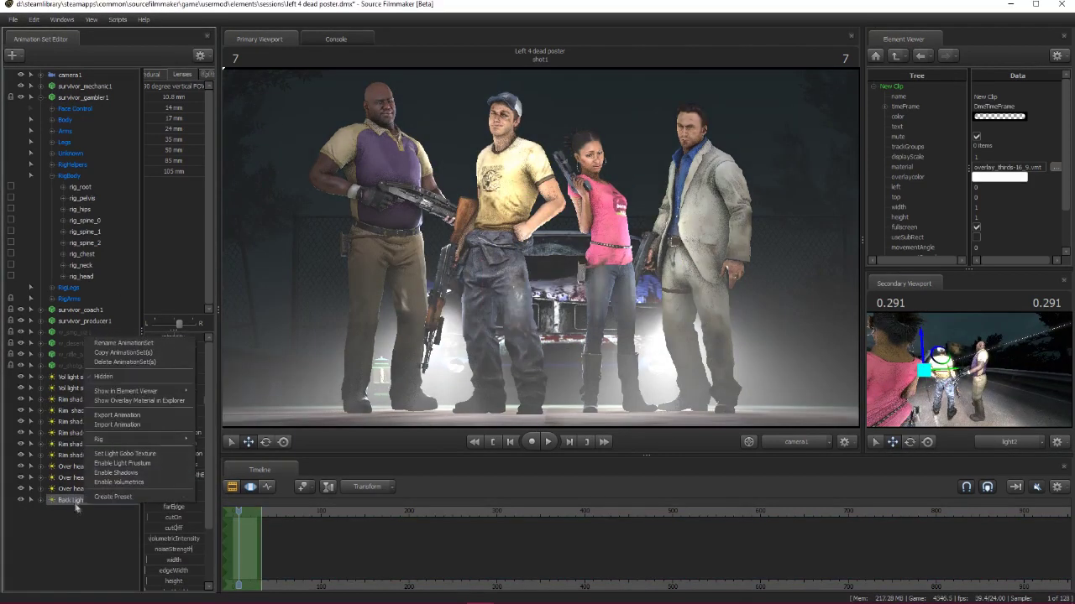
pyautogui.rightClick(93, 500)
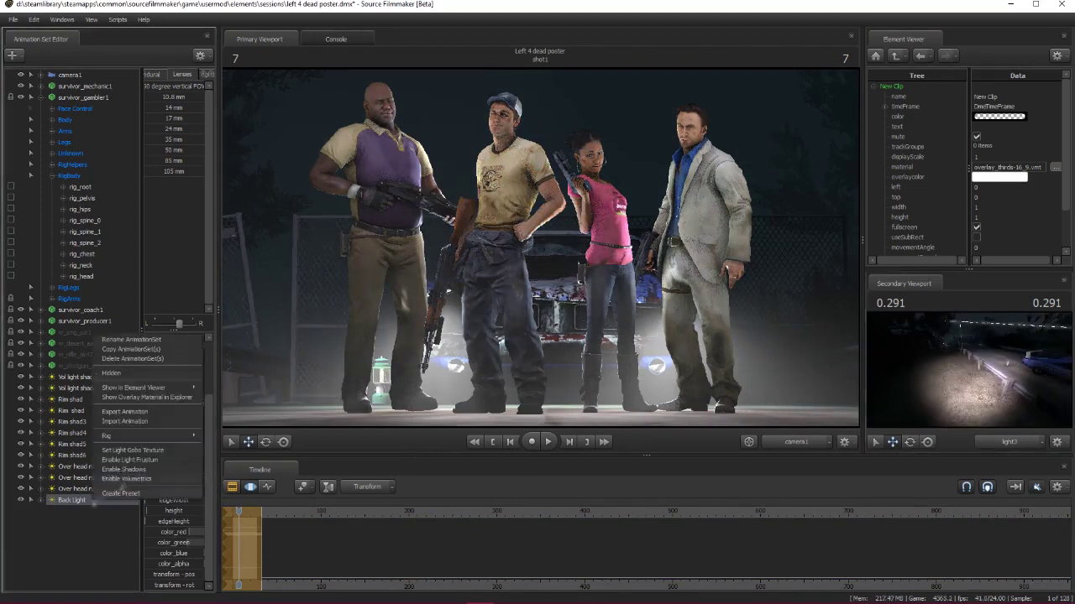
pyautogui.click(172, 487)
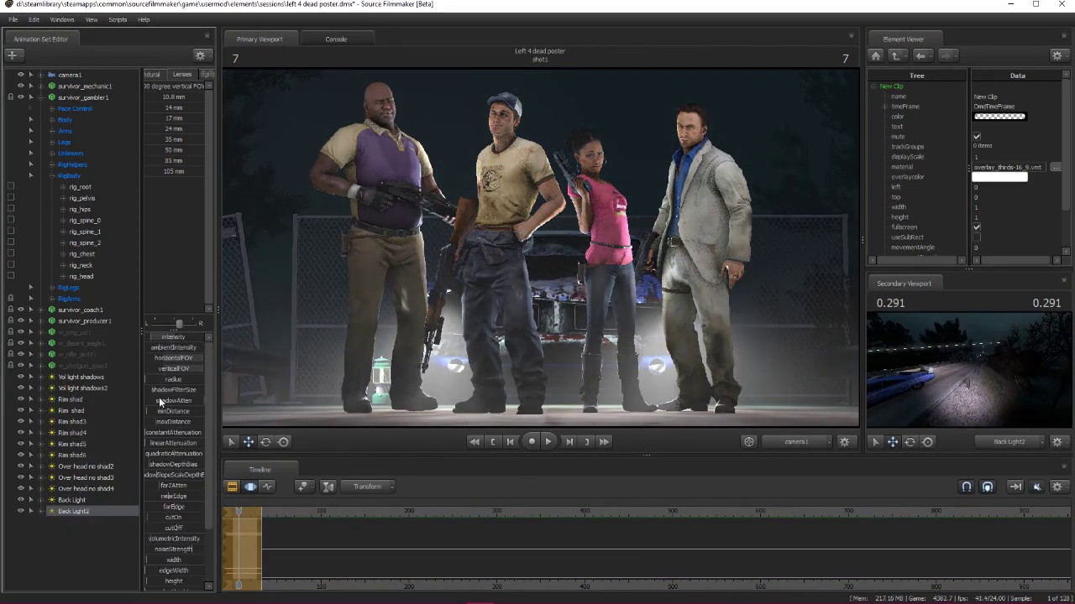
# Copy the back light again to make Back Light3 and Back Light4.
pyautogui.click(233, 487)
pyautogui.click(246, 491)
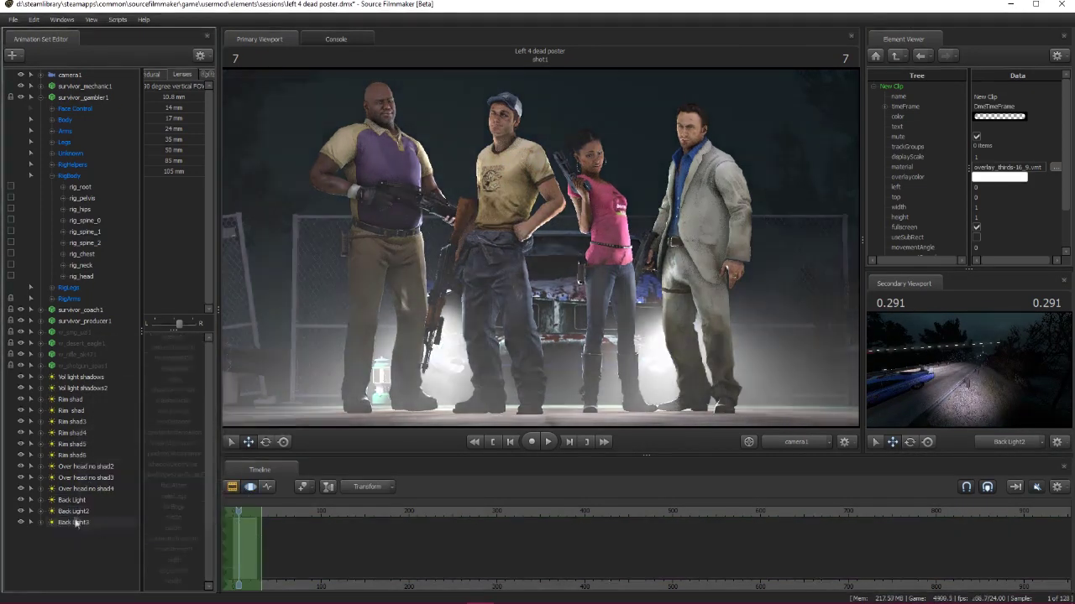
pyautogui.rightClick(76, 510)
pyautogui.click(172, 498)
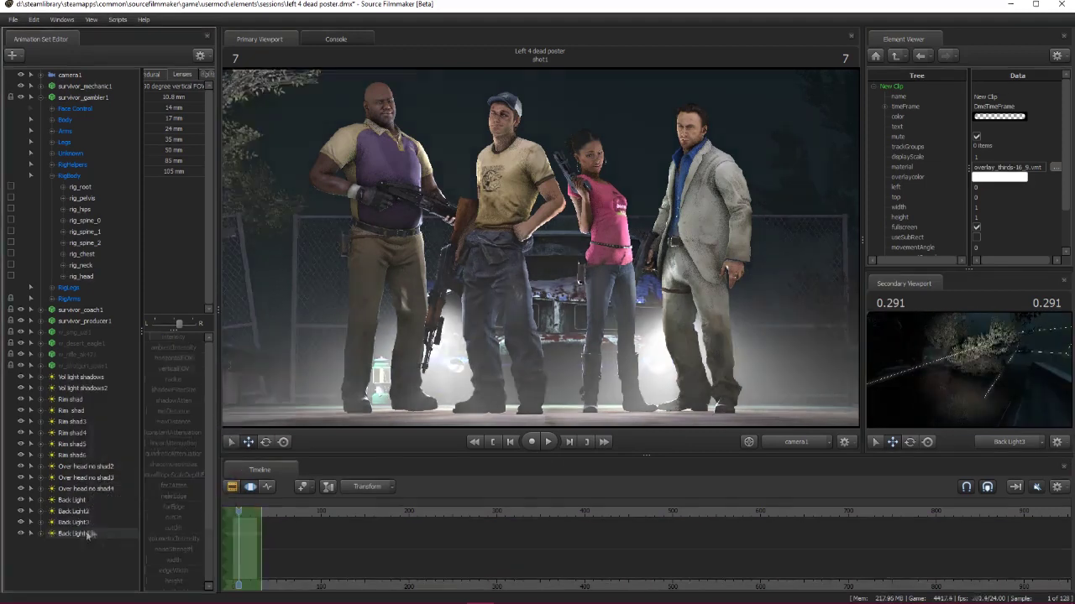
pyautogui.click(232, 488)
pyautogui.click(233, 487)
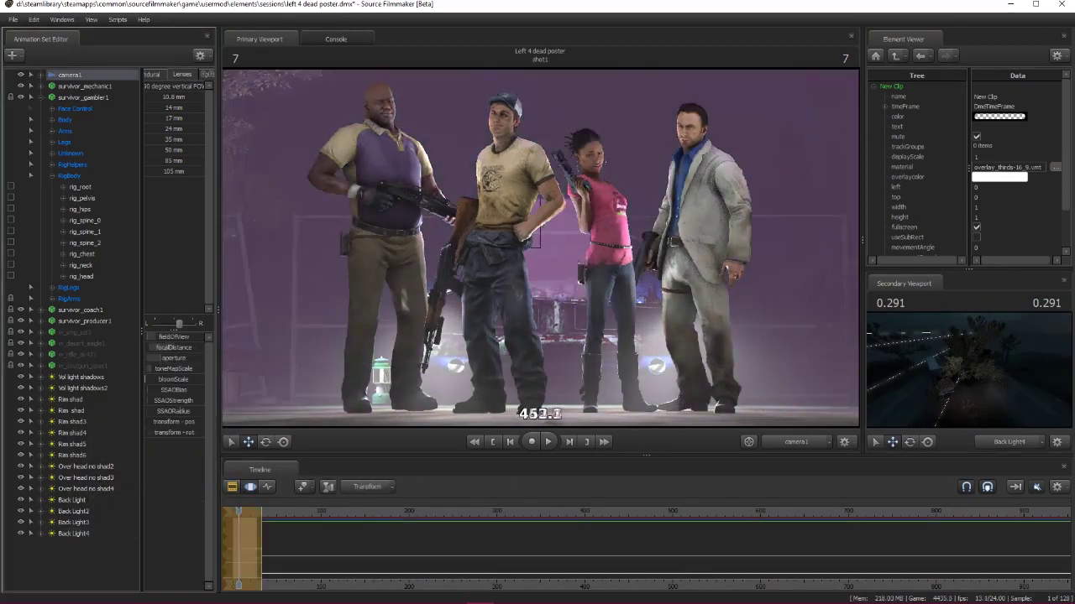
pyautogui.click(232, 487)
pyautogui.click(233, 488)
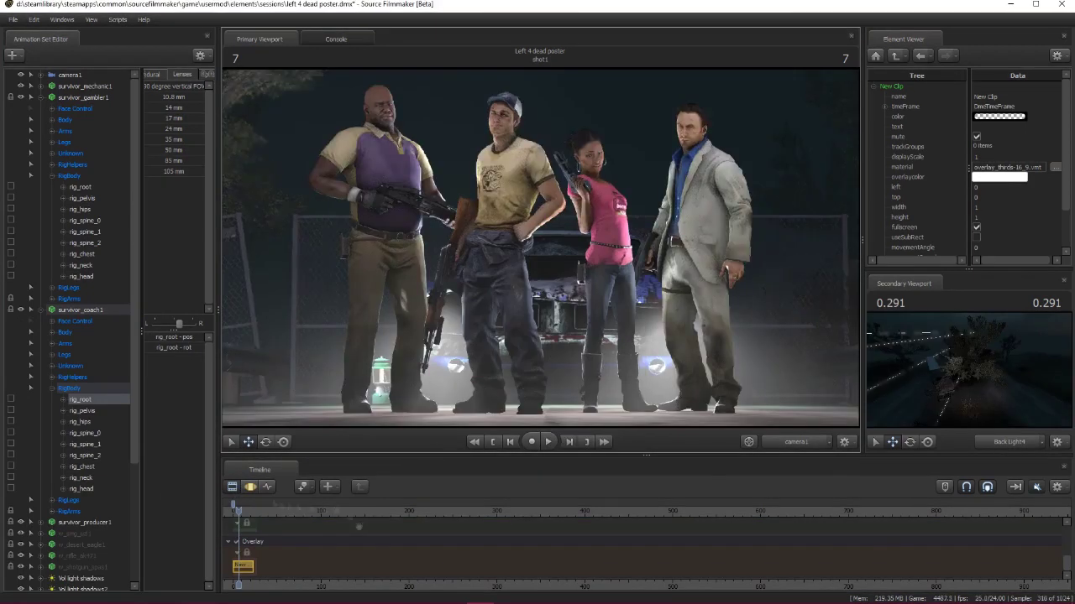
# Review the Vol light shadows and Vol light shadows2 lights in the timeline clip view.
pyautogui.click(83, 432)
pyautogui.click(247, 487)
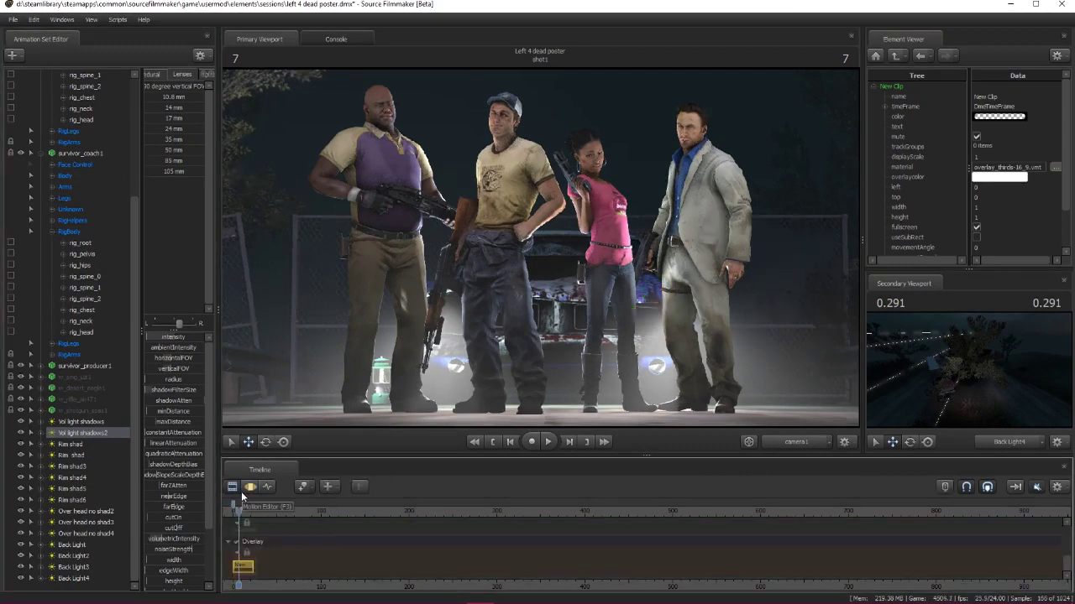
pyautogui.click(242, 497)
pyautogui.click(83, 432)
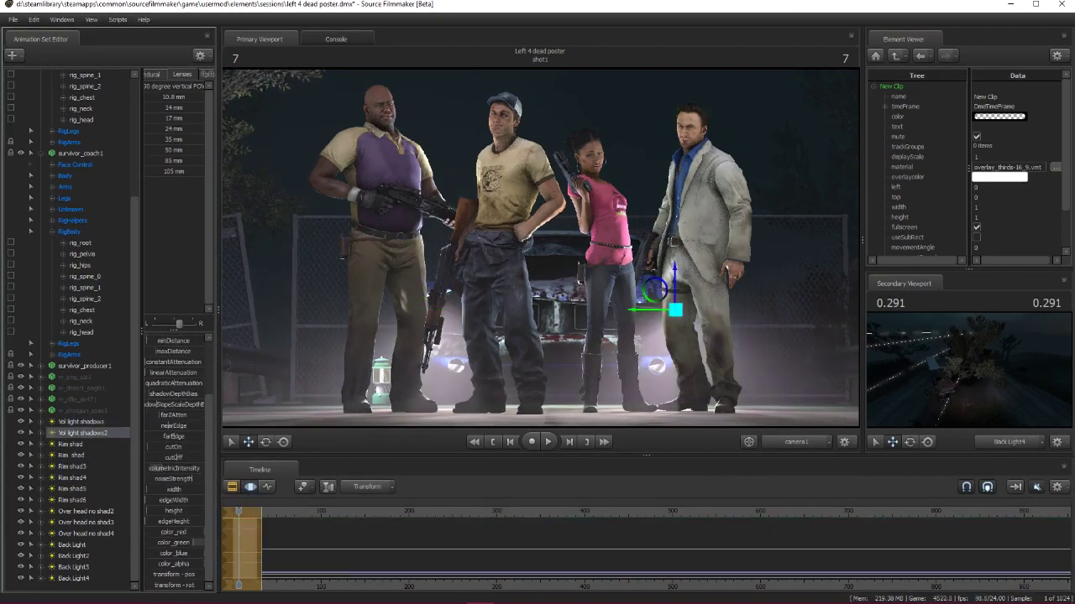
pyautogui.click(233, 487)
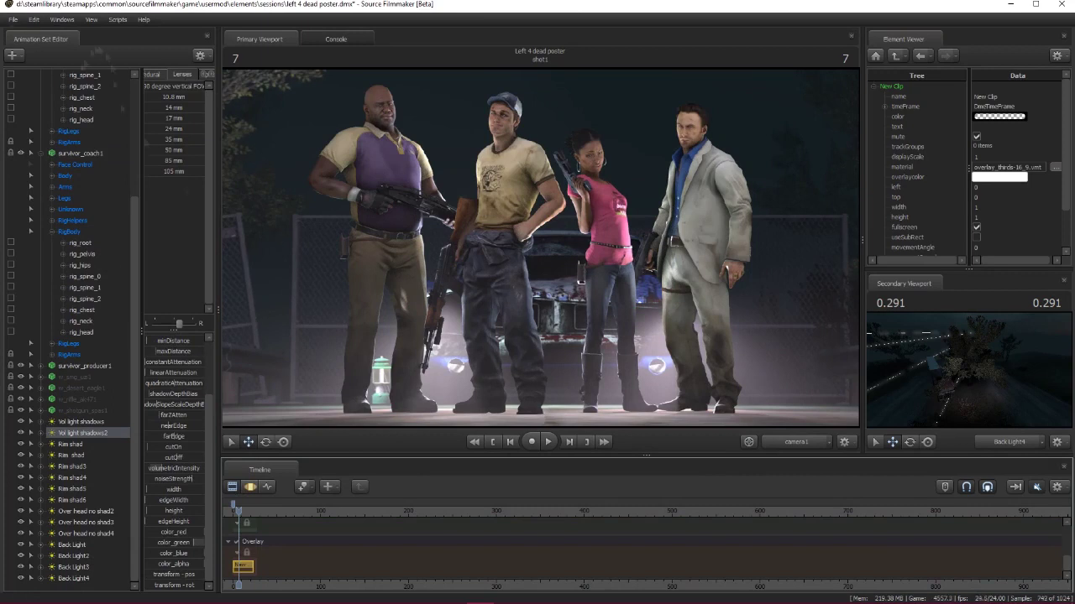
# Export the shot via File > Export > Poster, continuing without saving the session.
pyautogui.click(13, 18)
pyautogui.click(42, 36)
pyautogui.click(485, 316)
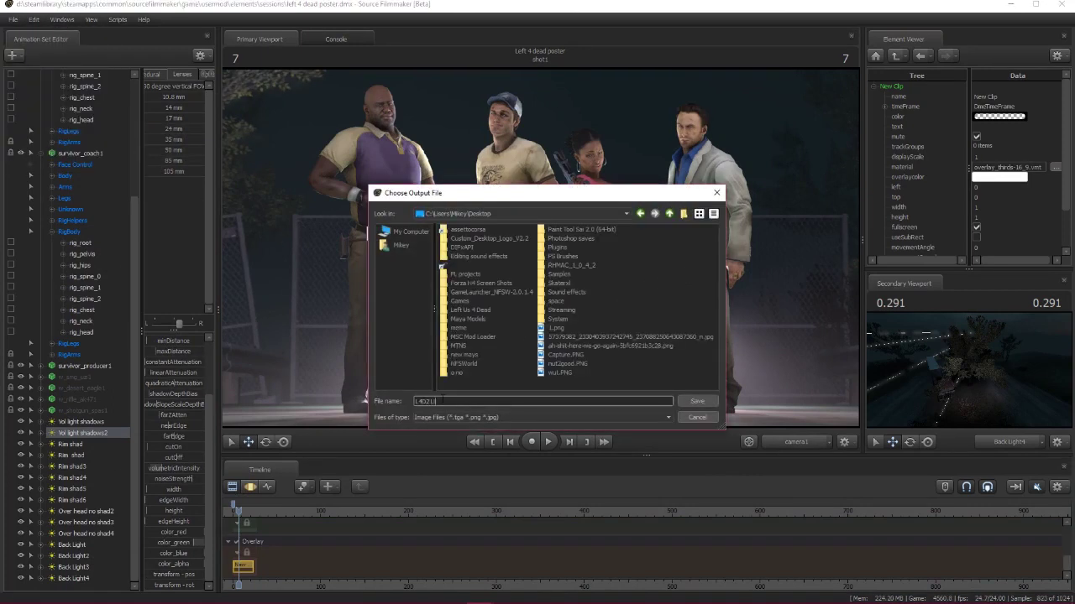
# Confirm the output file name and render all four poster tiles to the Desktop.
pyautogui.press('Return')
pyautogui.press('Return')
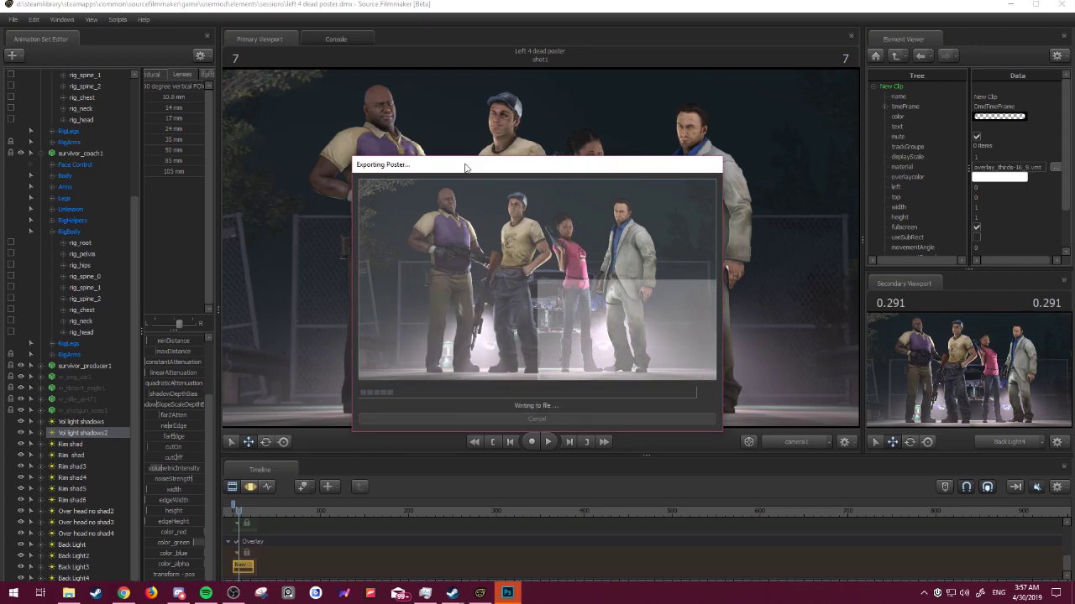
# Open L4D2 Lineup.png and paste a full copy of it onto a new Layer 2.
pyautogui.hotkey('ctrl', 'o')
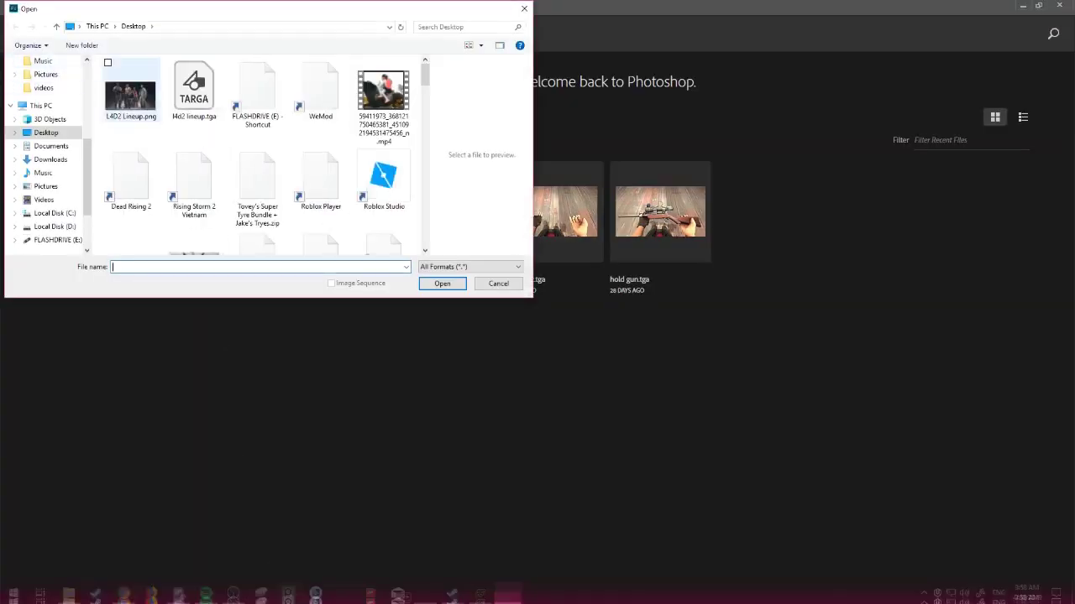
pyautogui.doubleClick(131, 93)
pyautogui.hotkey('ctrl', 'a')
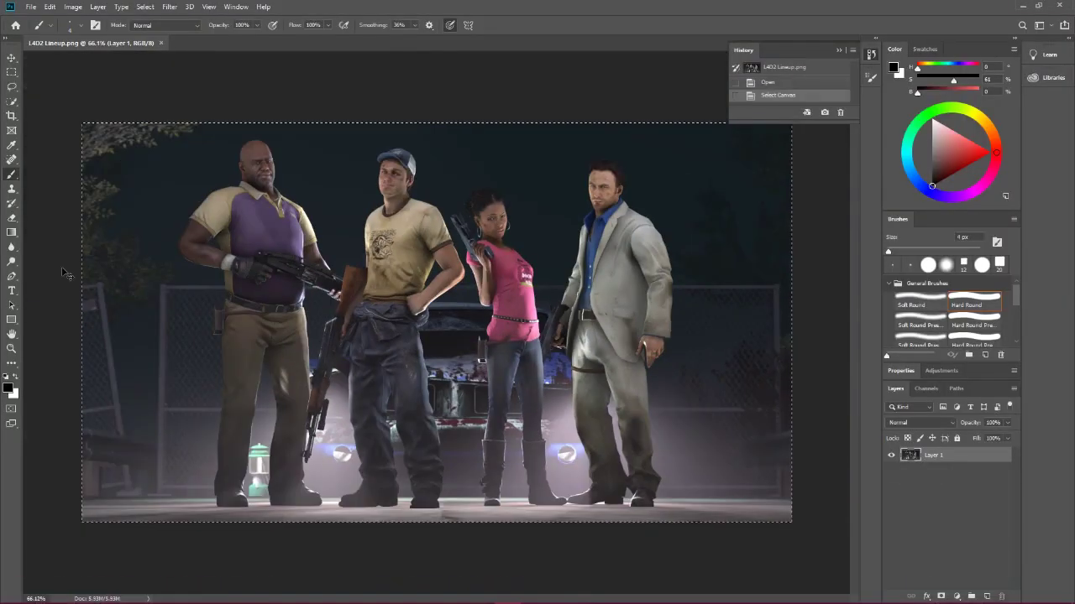
pyautogui.hotkey('ctrl', 'c')
pyautogui.hotkey('ctrl', 'v')
# Lower the Brightness/Contrast contrast from 46 to 38 on Layer 2.
pyautogui.click(73, 7)
pyautogui.click(214, 31)
pyautogui.moveTo(531, 218); pyautogui.dragTo(528, 218)
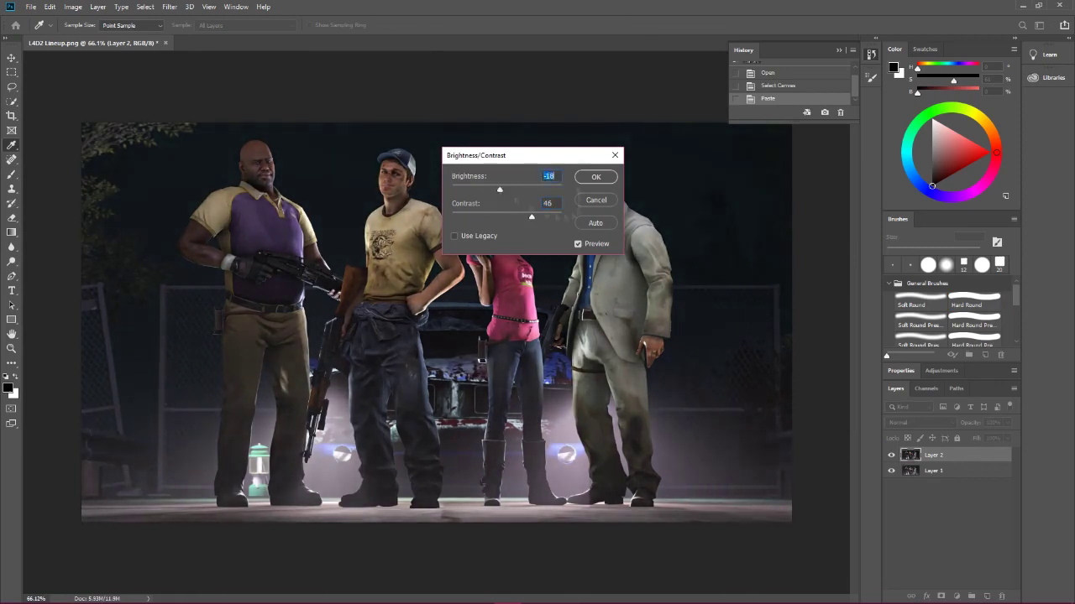
pyautogui.moveTo(503, 156); pyautogui.dragTo(747, 227)
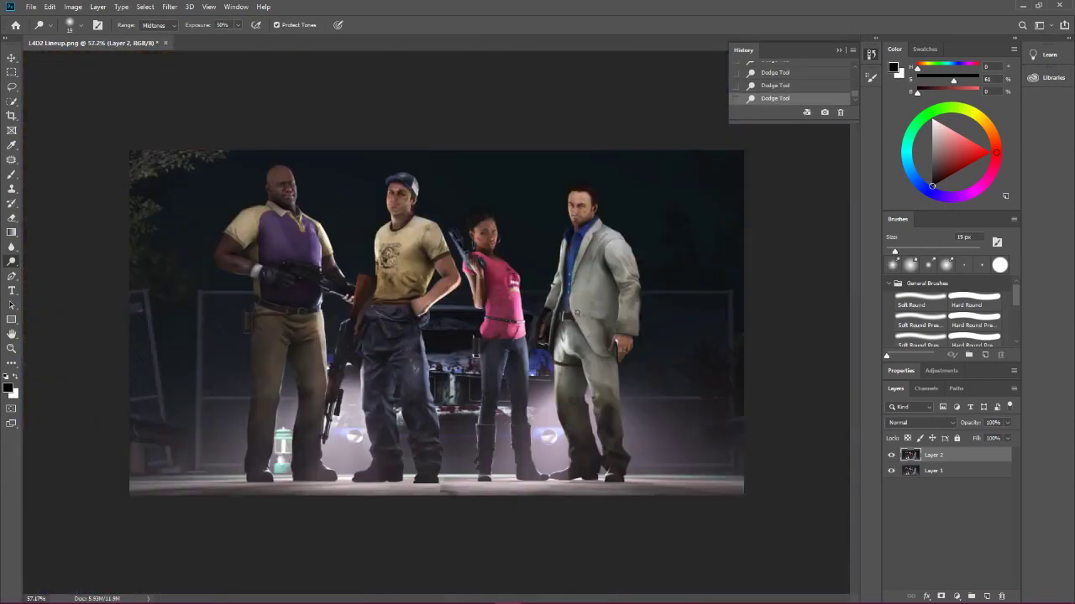
# Zoom out over the burned survivors and bring up the File menu.
pyautogui.keyDown('alt'); pyautogui.scroll(-2, 521, 382); pyautogui.keyUp('alt')
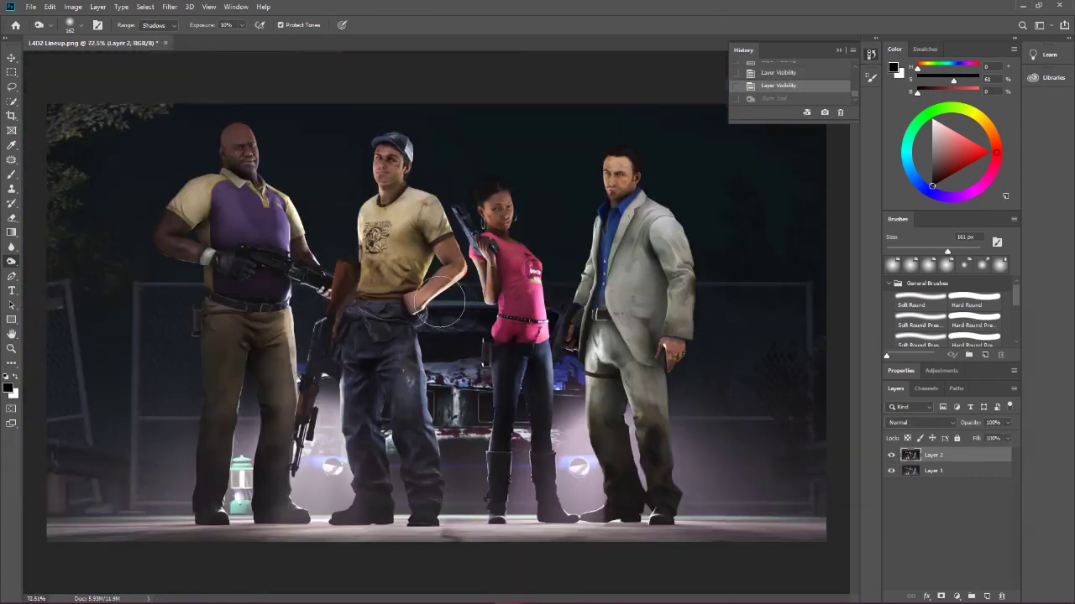
pyautogui.click(30, 7)
# Browse into the FLASHDRIVE (E:) folders in the Open dialog.
pyautogui.click(42, 29)
pyautogui.doubleClick(161, 115)
pyautogui.doubleClick(136, 113)
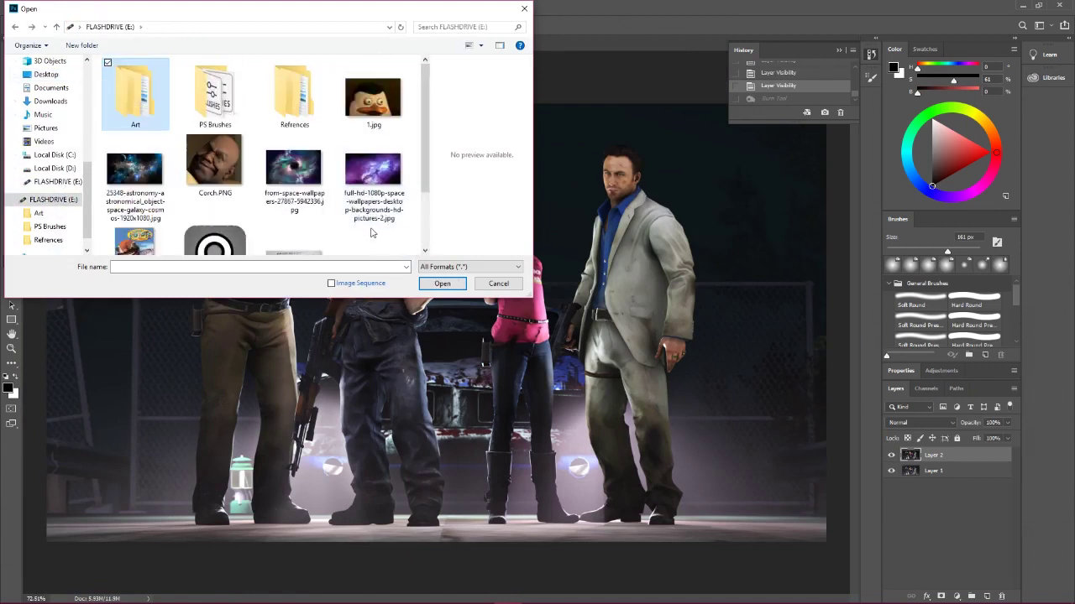
pyautogui.doubleClick(374, 235)
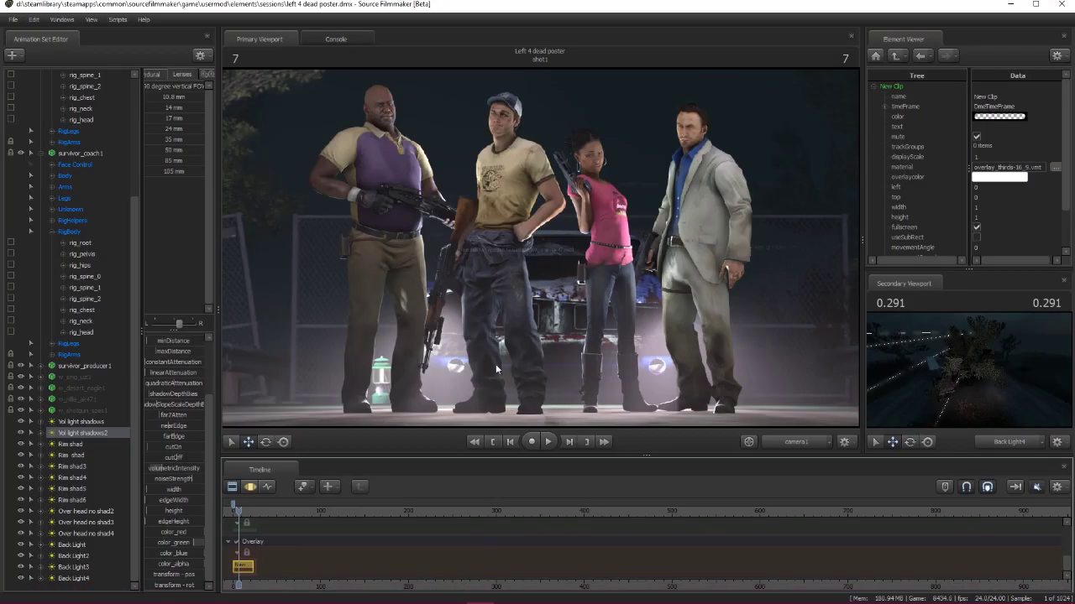
# Close Source Filmmaker, toggle Layer 2 to compare with the original, and reopen File > Open.
pyautogui.click(1062, 5)
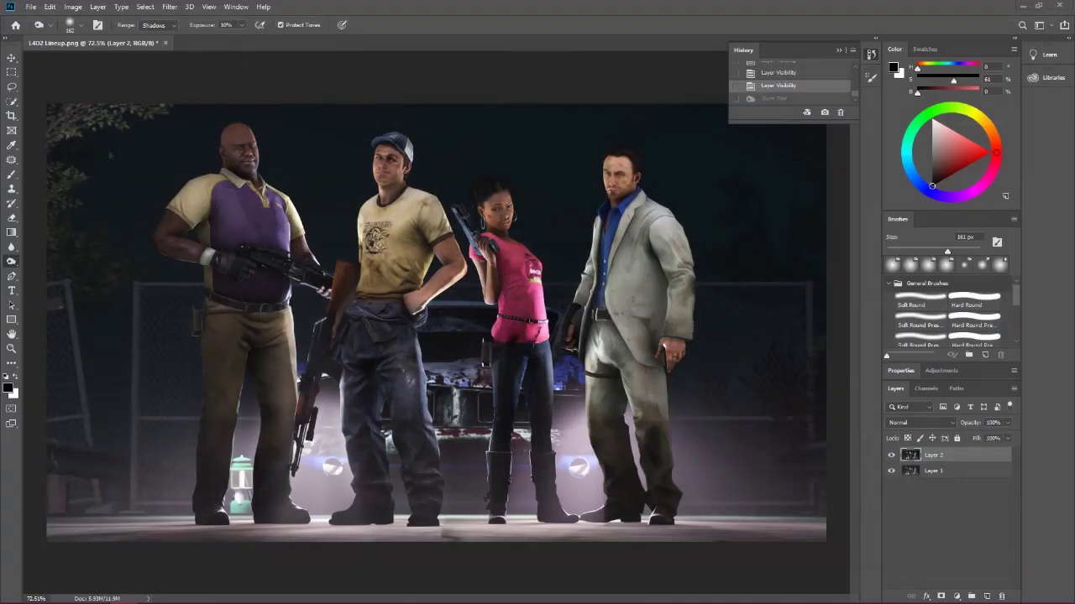
pyautogui.click(892, 455)
pyautogui.click(891, 455)
pyautogui.click(30, 7)
pyautogui.click(50, 32)
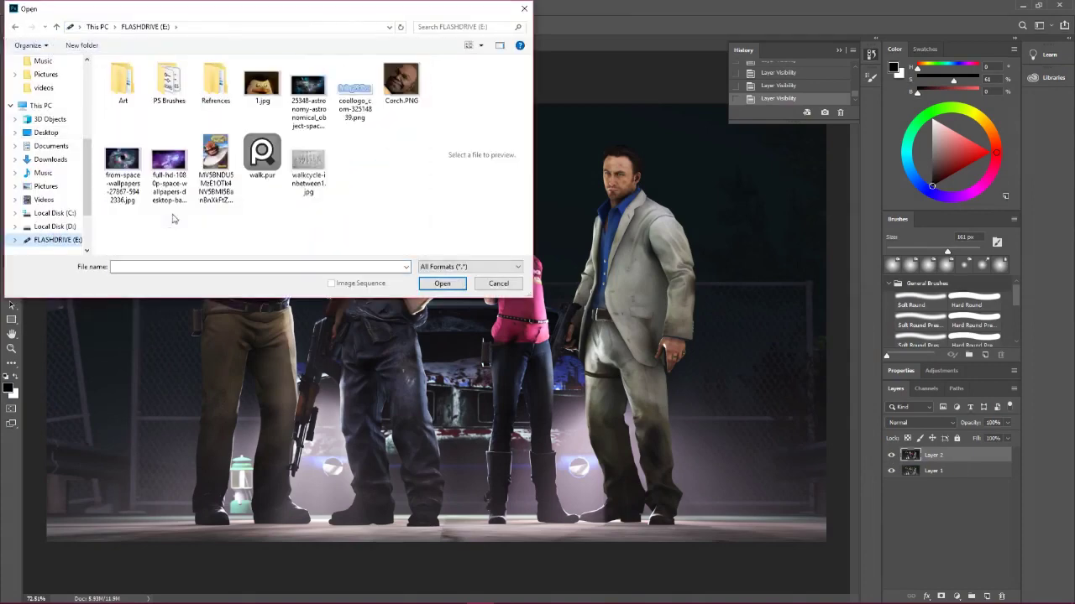